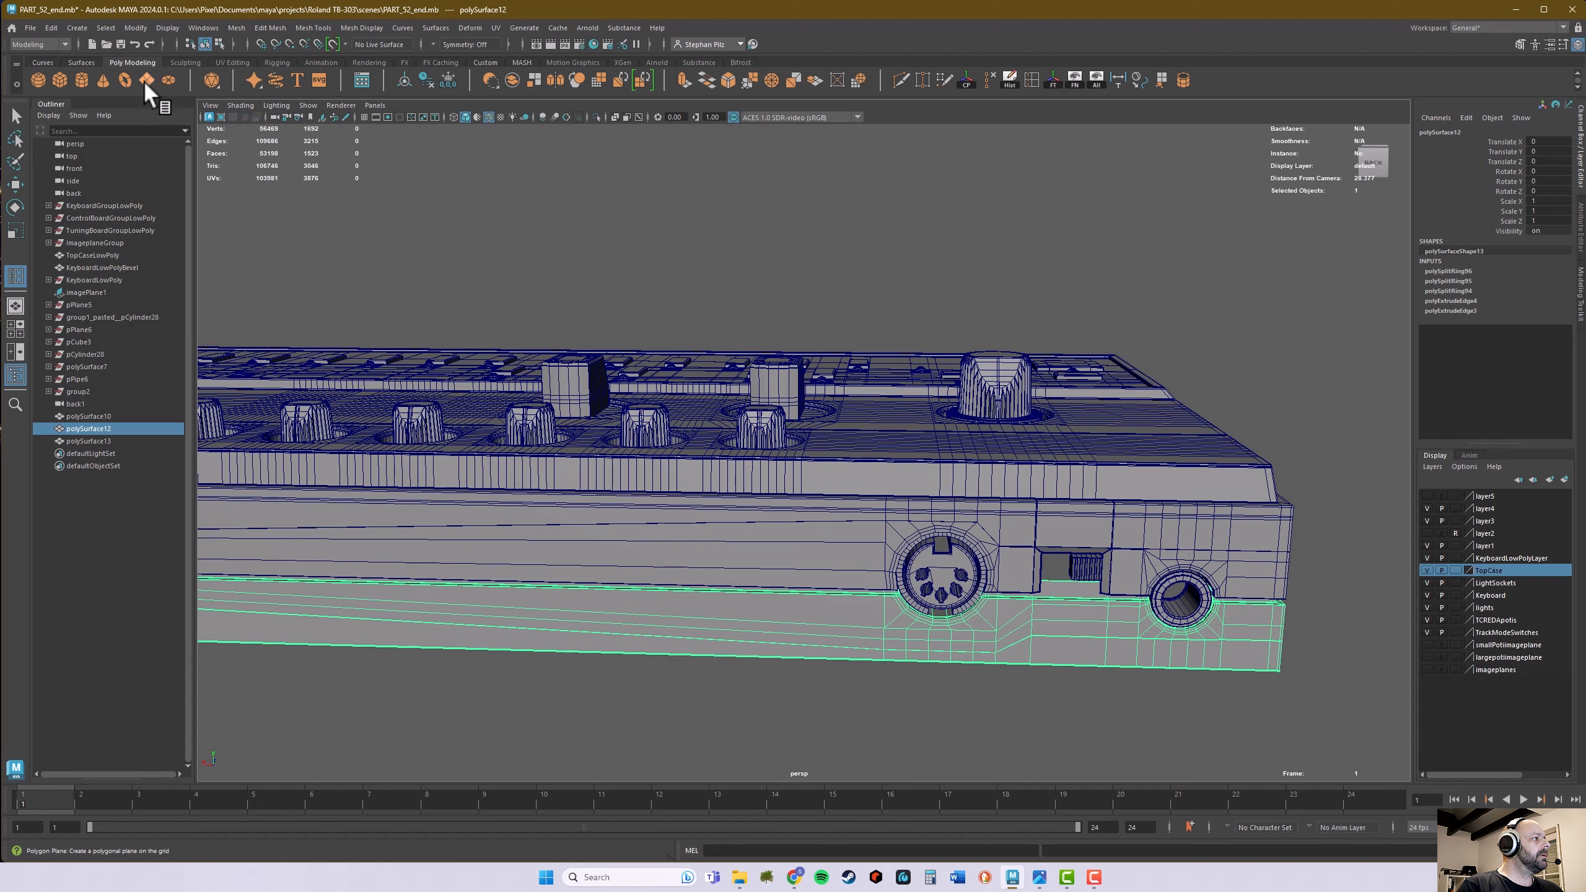
- Create a polygon plane and move it to the rear edge of the case, above the switch beside the DIN socket
click(145, 80)
key(w)
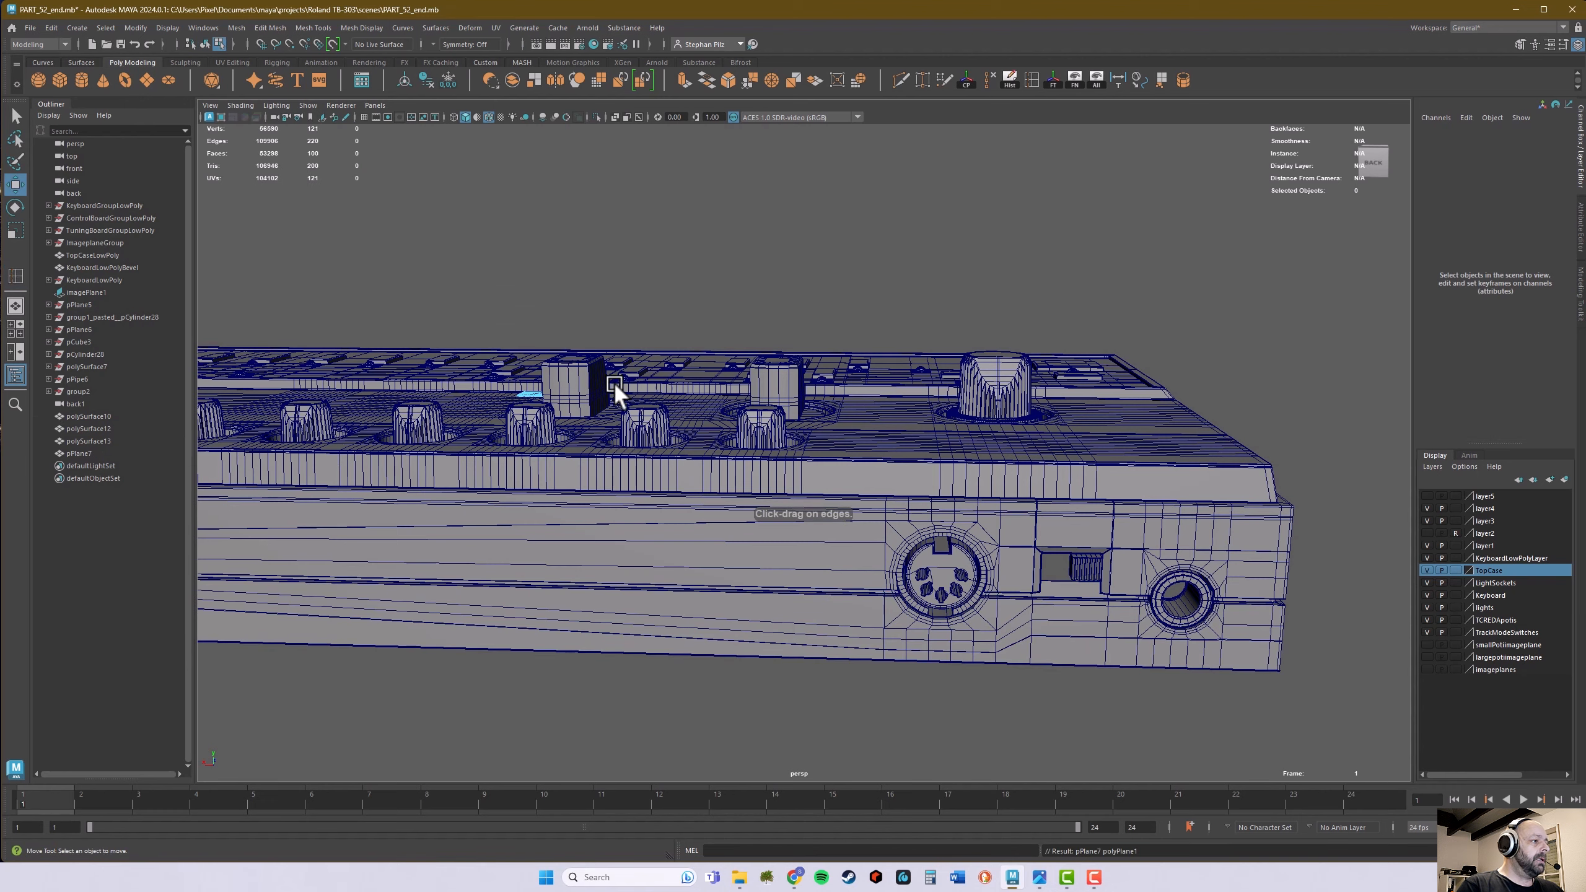
alt+drag(526, 390, 524, 412)
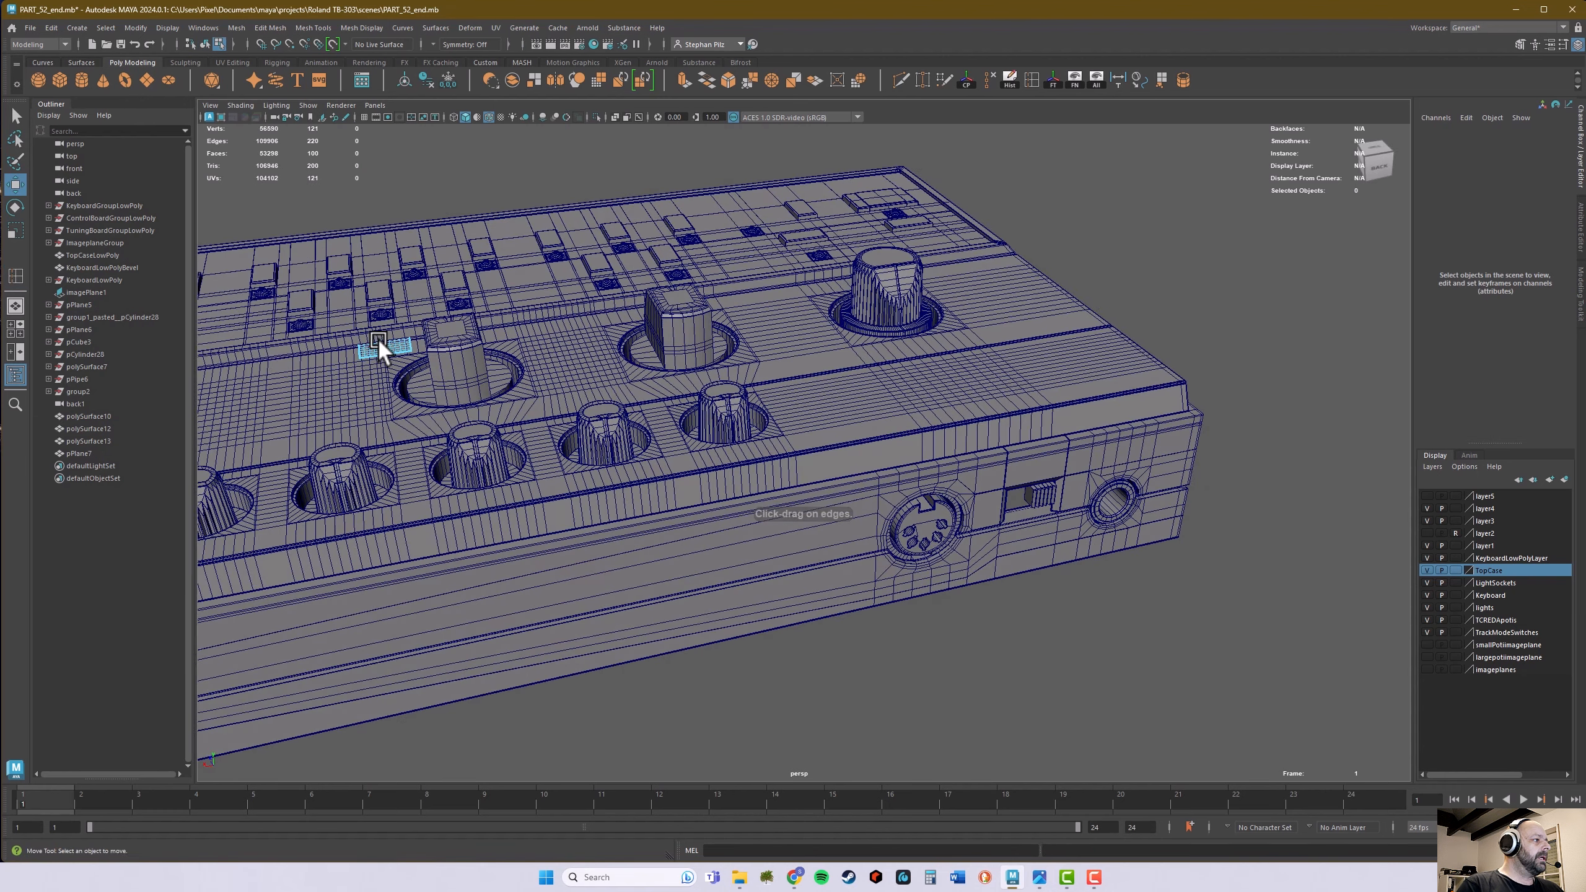
right_drag(378, 341, 430, 324)
drag(333, 345, 724, 316)
alt+drag(1169, 374, 1122, 372)
drag(850, 295, 1049, 495)
- Stand the plane upright by setting its Rotate X to -90
key(e)
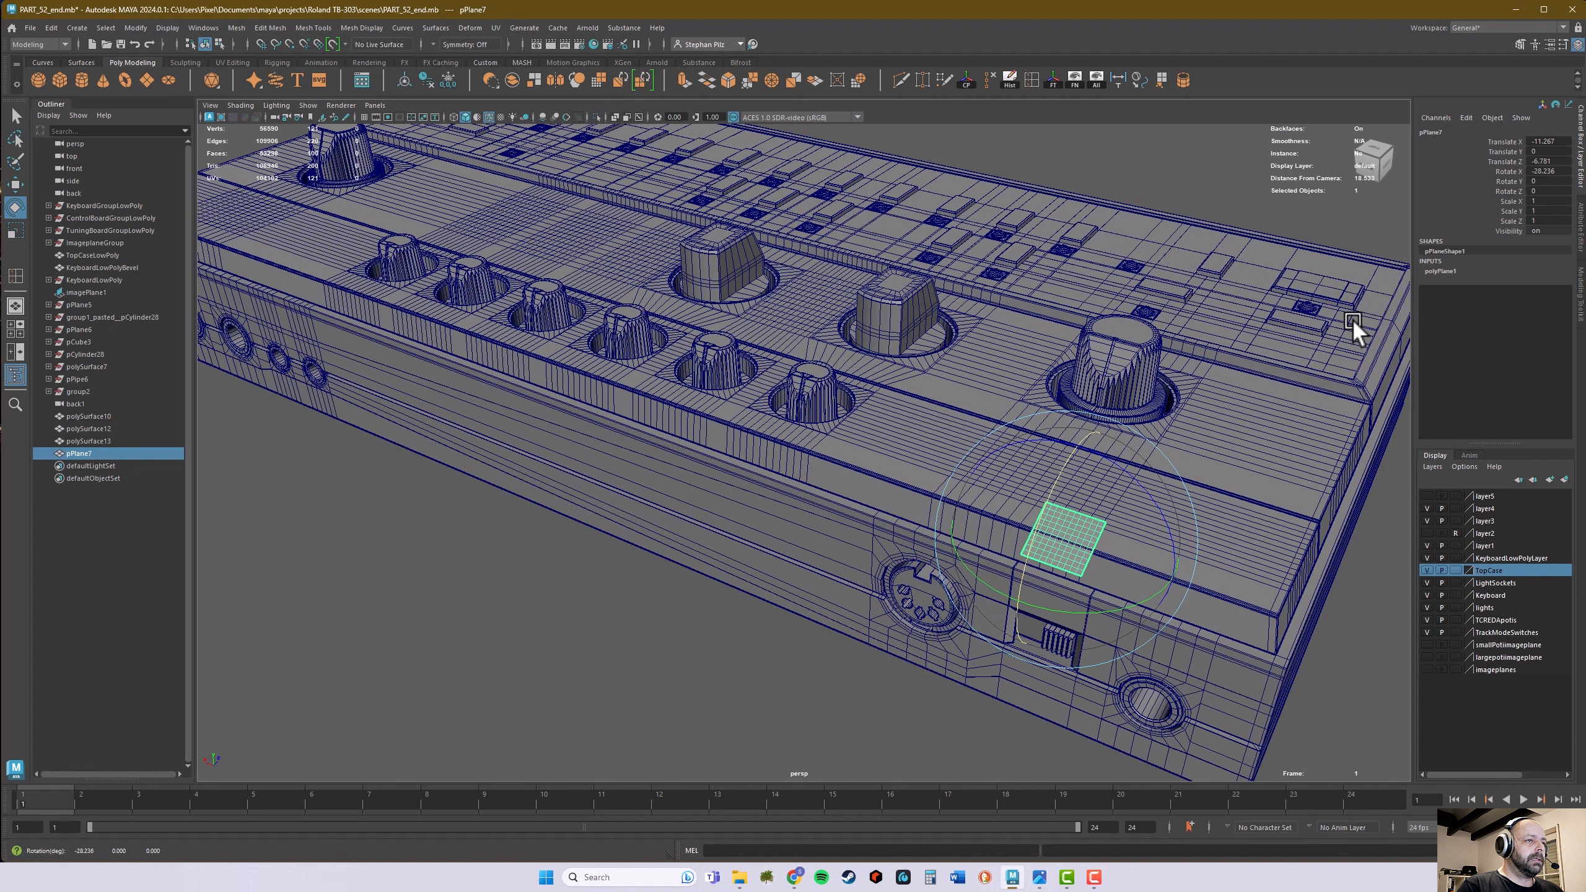
click(1558, 172)
text(-)
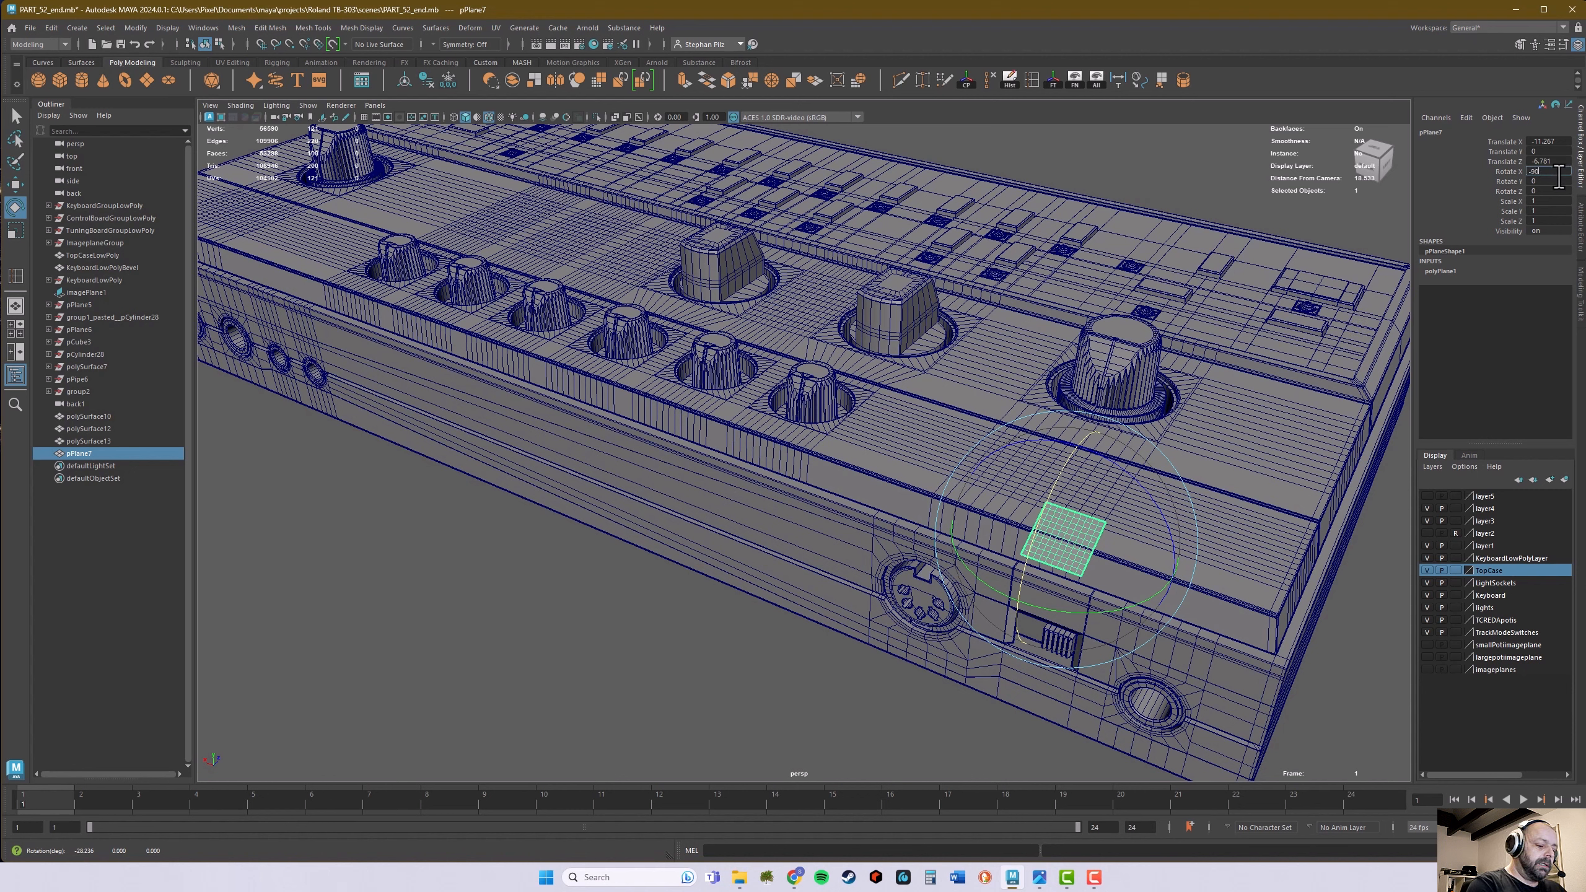
text(90)
key(Return)
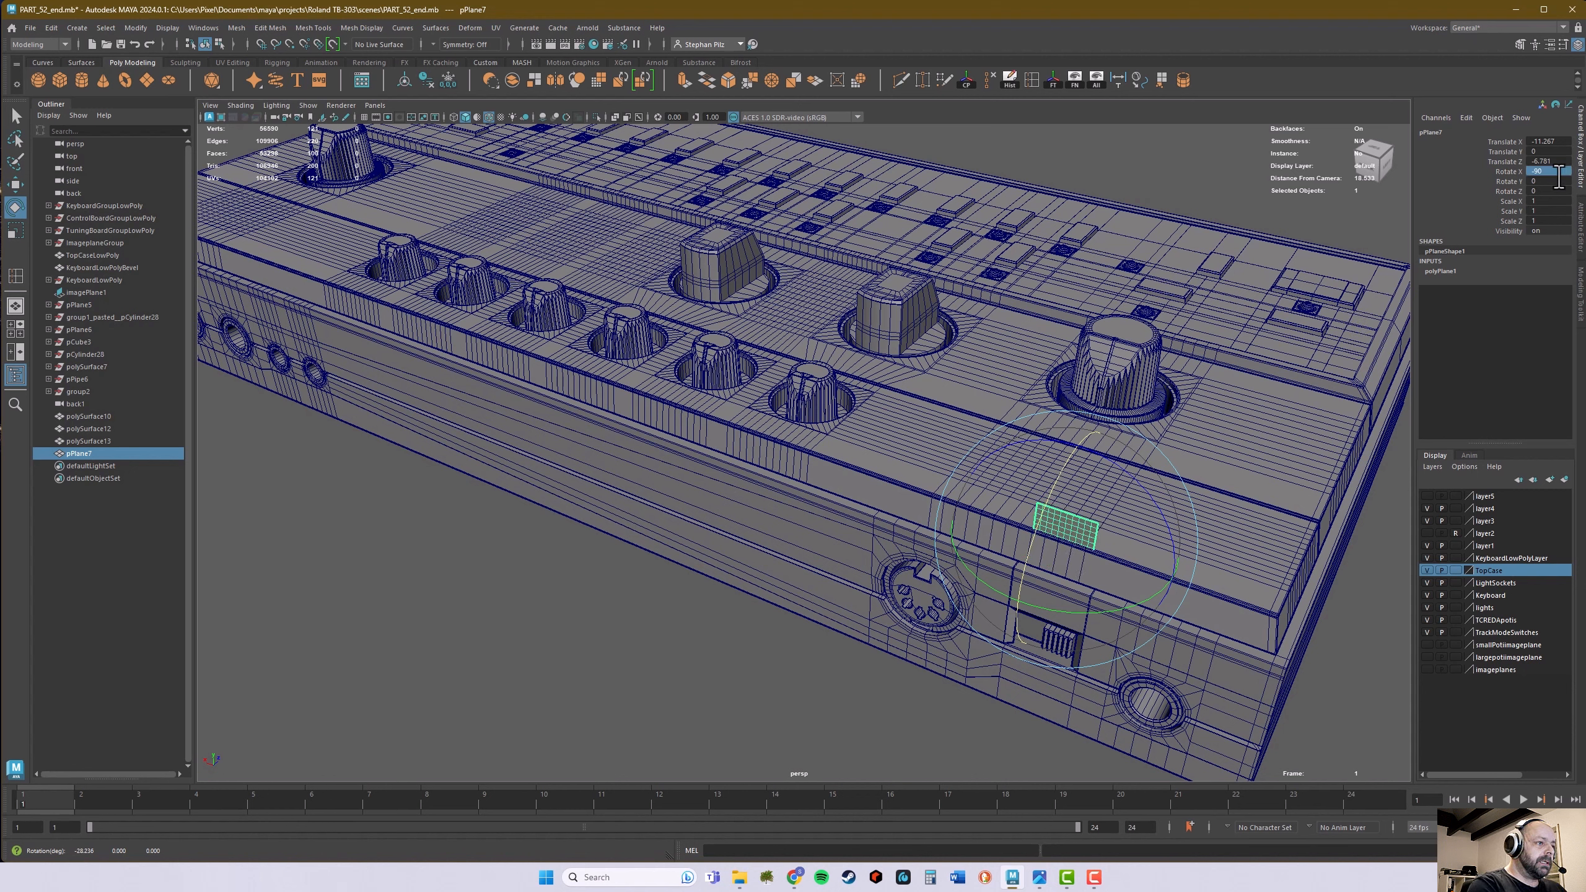
- Set the plane's width and height subdivisions to 1
click(1458, 271)
drag(1554, 311, 1549, 319)
text(1)
key(Return)
- Using the back orthographic view, lower the plane over the switch opening, to a Translate Y of about -1.872
key(w)
key(space)
key(space)
alt+middle_drag(933, 485, 1003, 500)
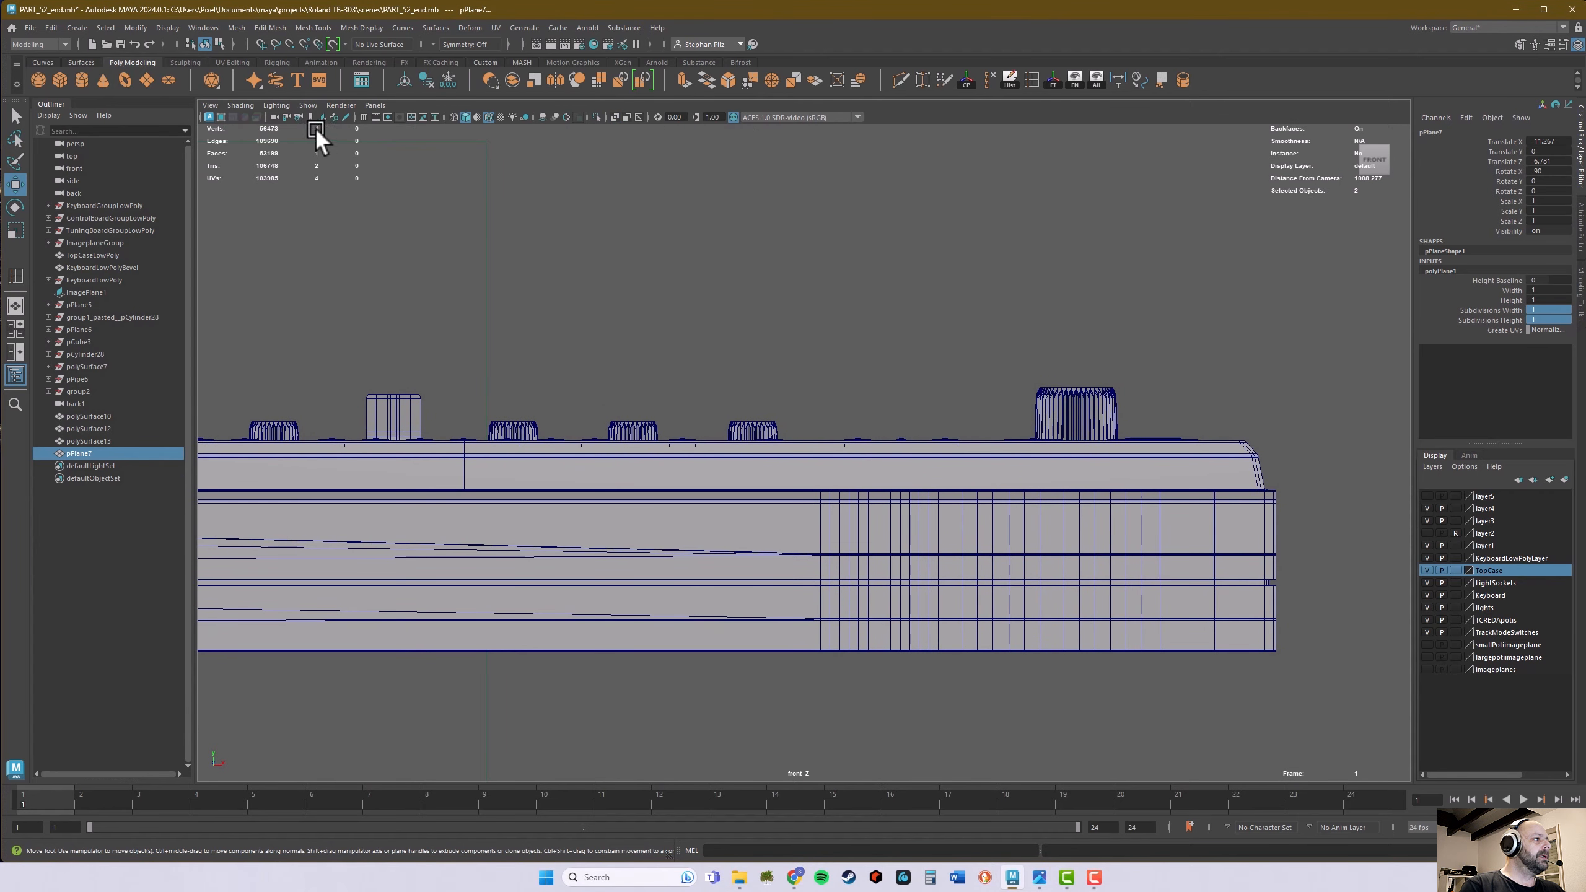
click(372, 104)
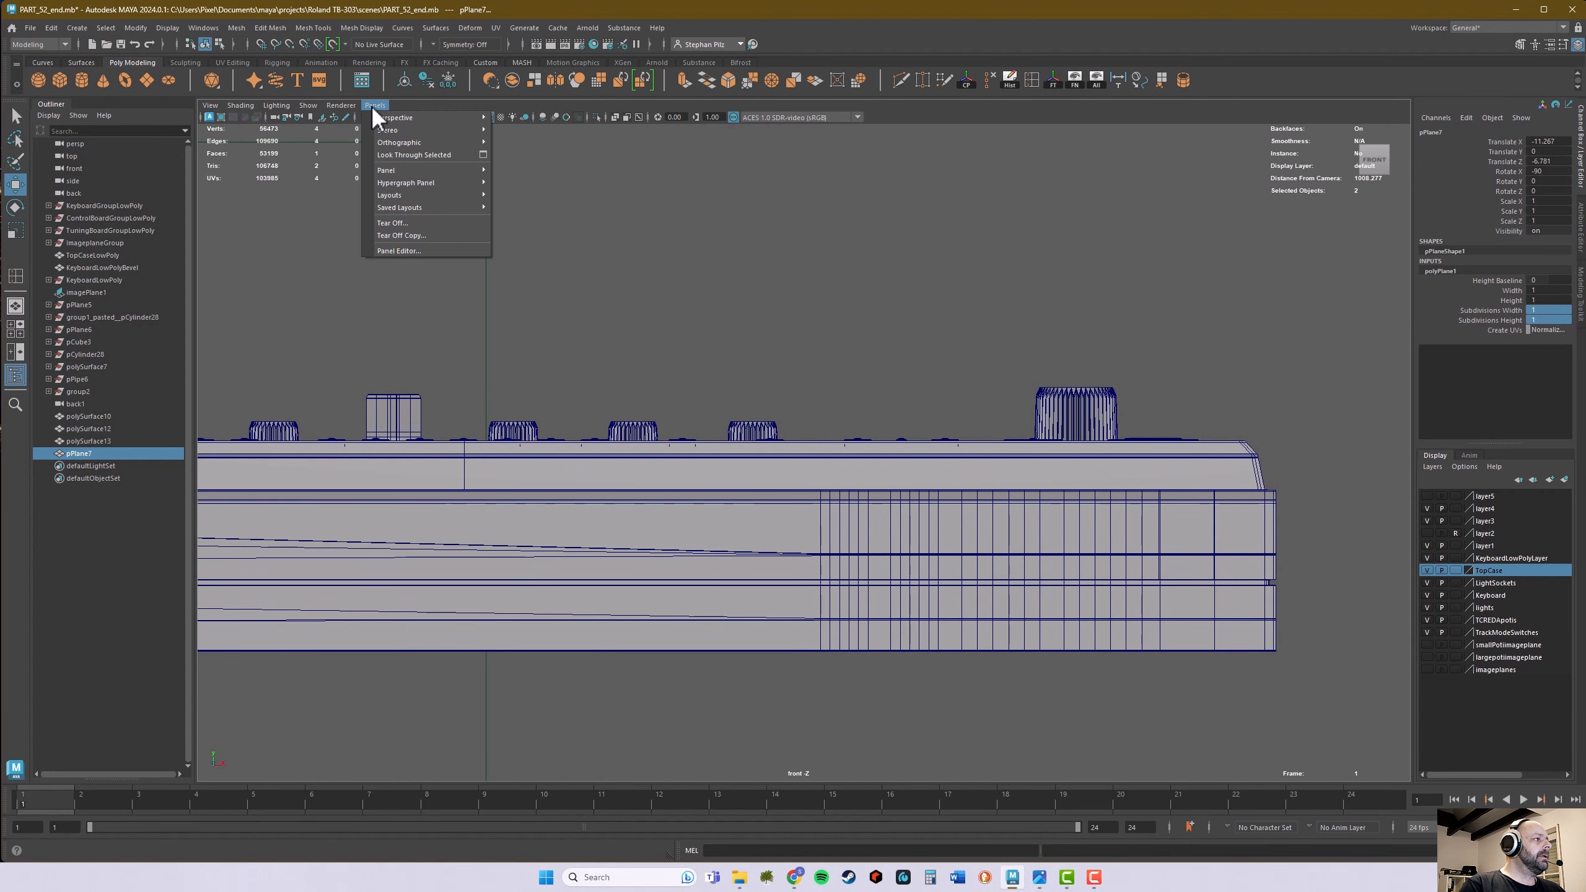
mouse_move(466, 144)
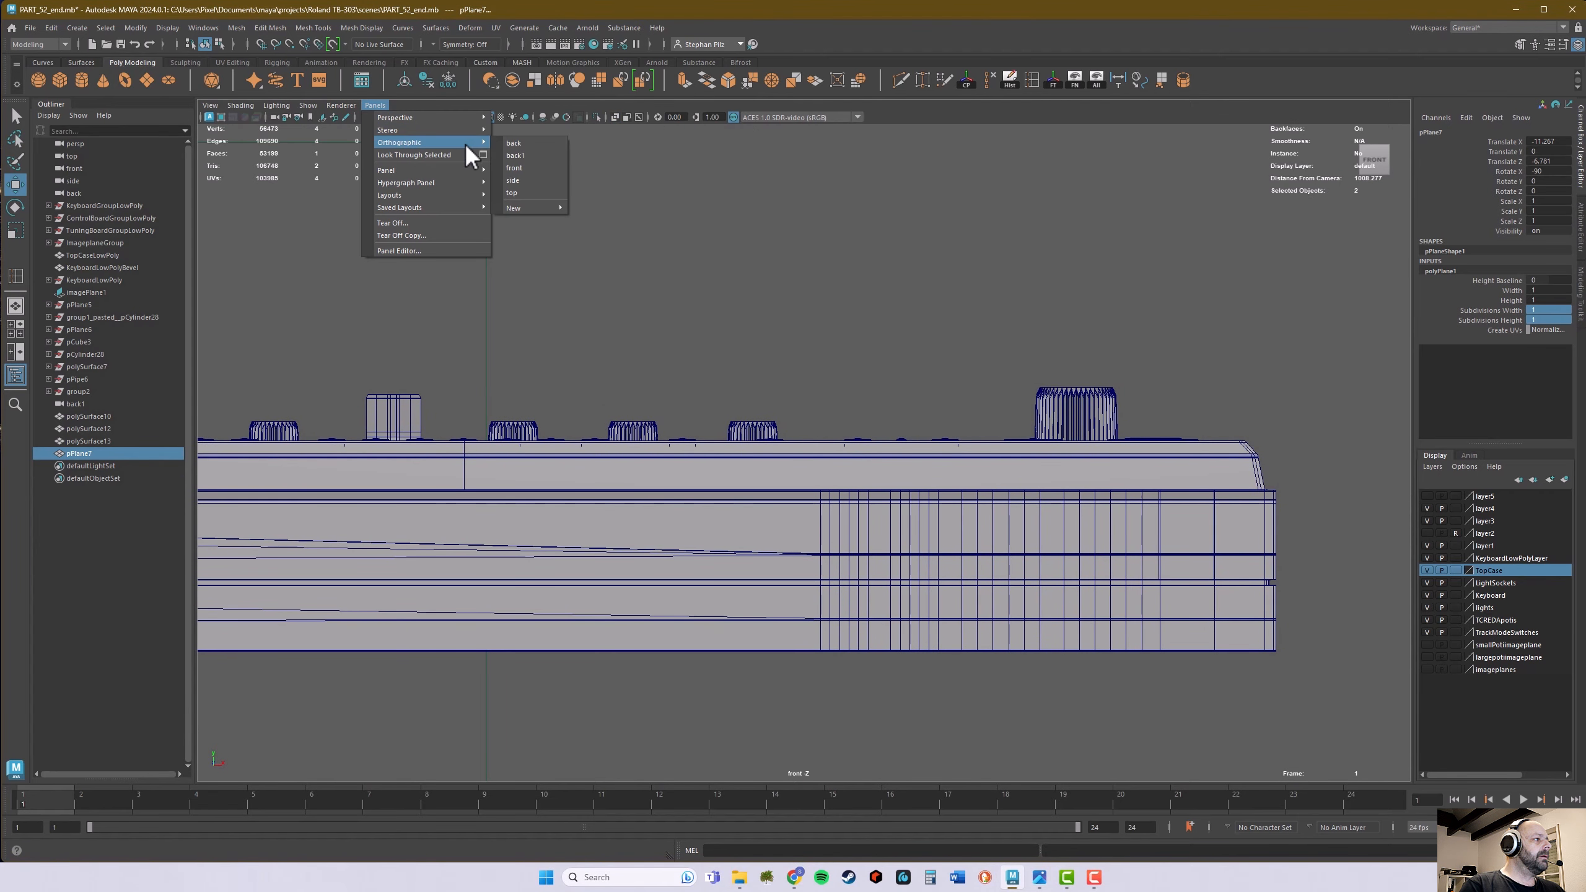
click(518, 143)
alt+middle_drag(1027, 424, 828, 502)
alt+right_drag(828, 501, 1167, 429)
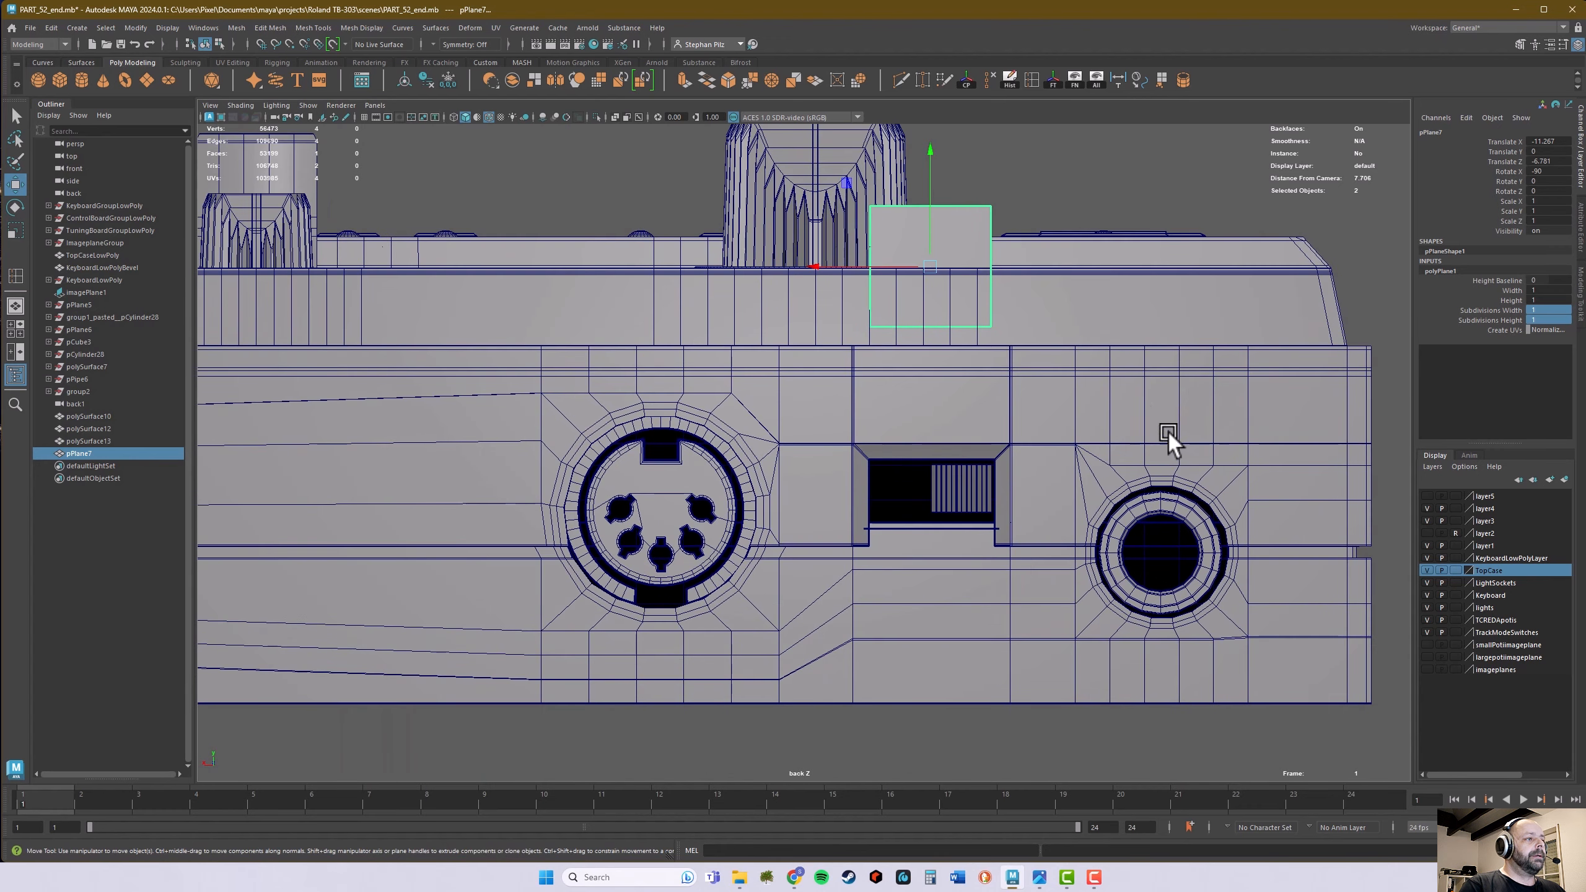
drag(938, 159, 935, 382)
- Examine the plane's depth relative to the ridged switch and case wall in the top view
key(space)
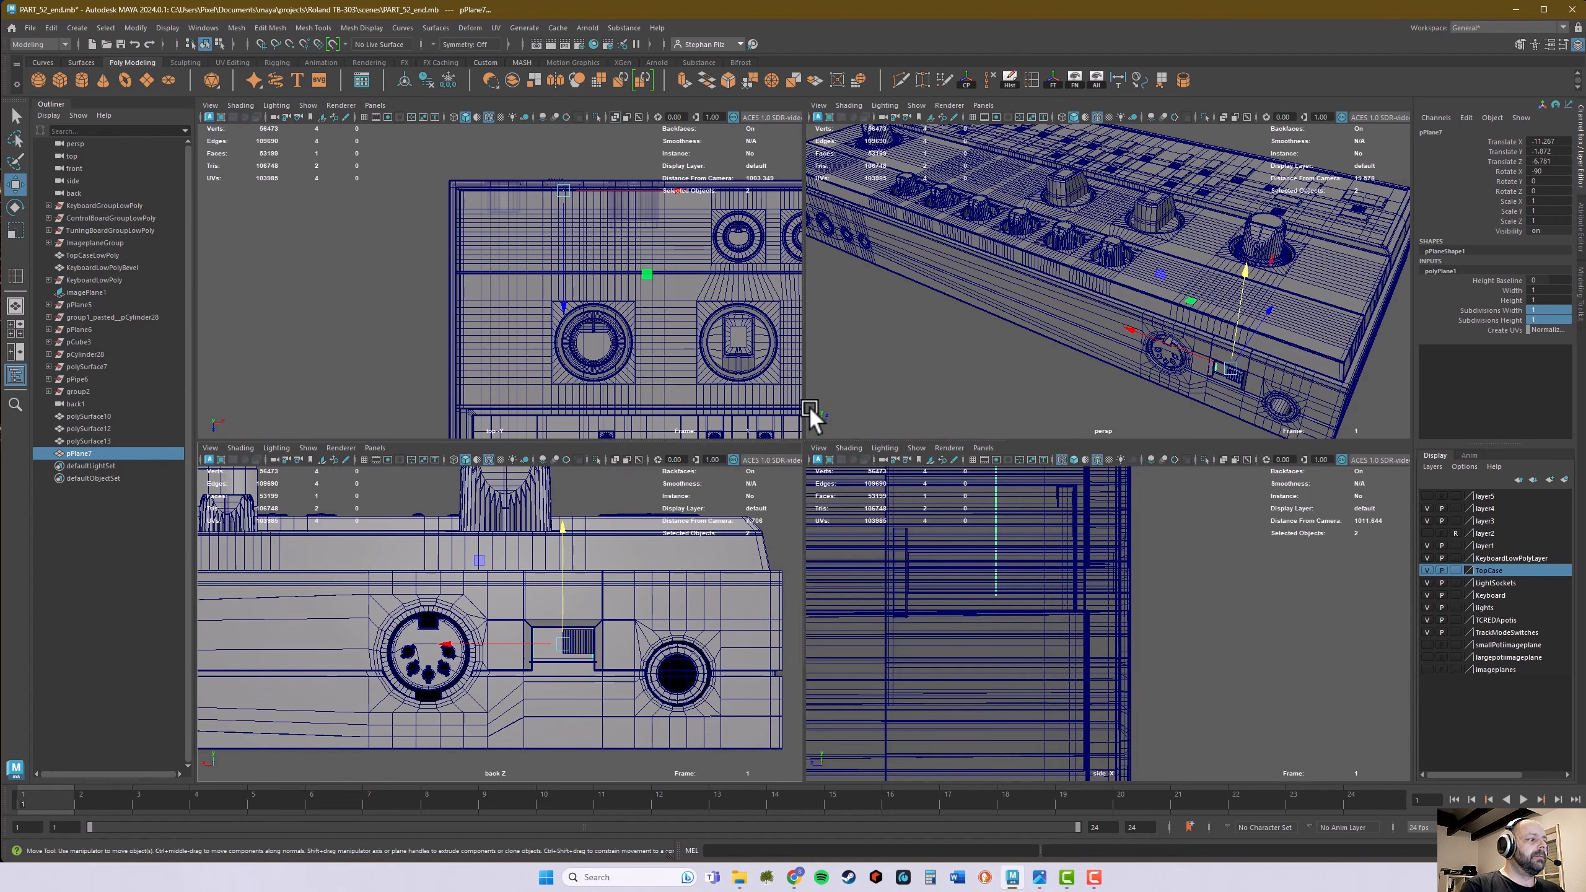
key(space)
scroll(244, 359, up, 3)
alt+middle_drag(593, 474, 893, 411)
alt+middle_drag(564, 202, 1053, 583)
alt+middle_drag(552, 457, 1031, 459)
alt+middle_drag(517, 521, 750, 521)
scroll(1168, 497, up, 6)
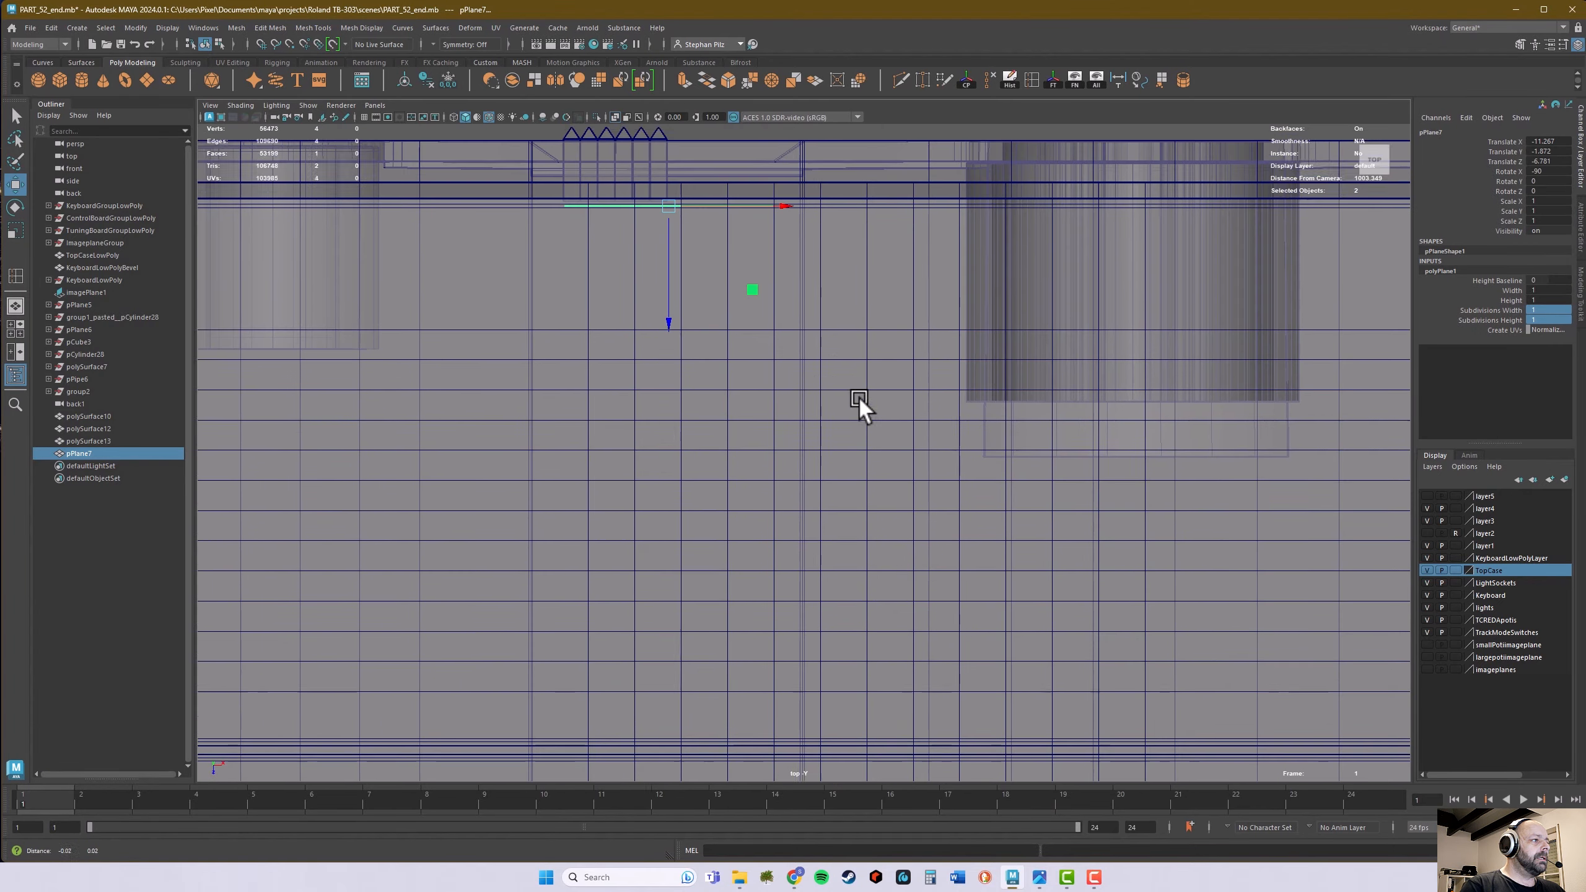
alt+right_drag(859, 401, 840, 606)
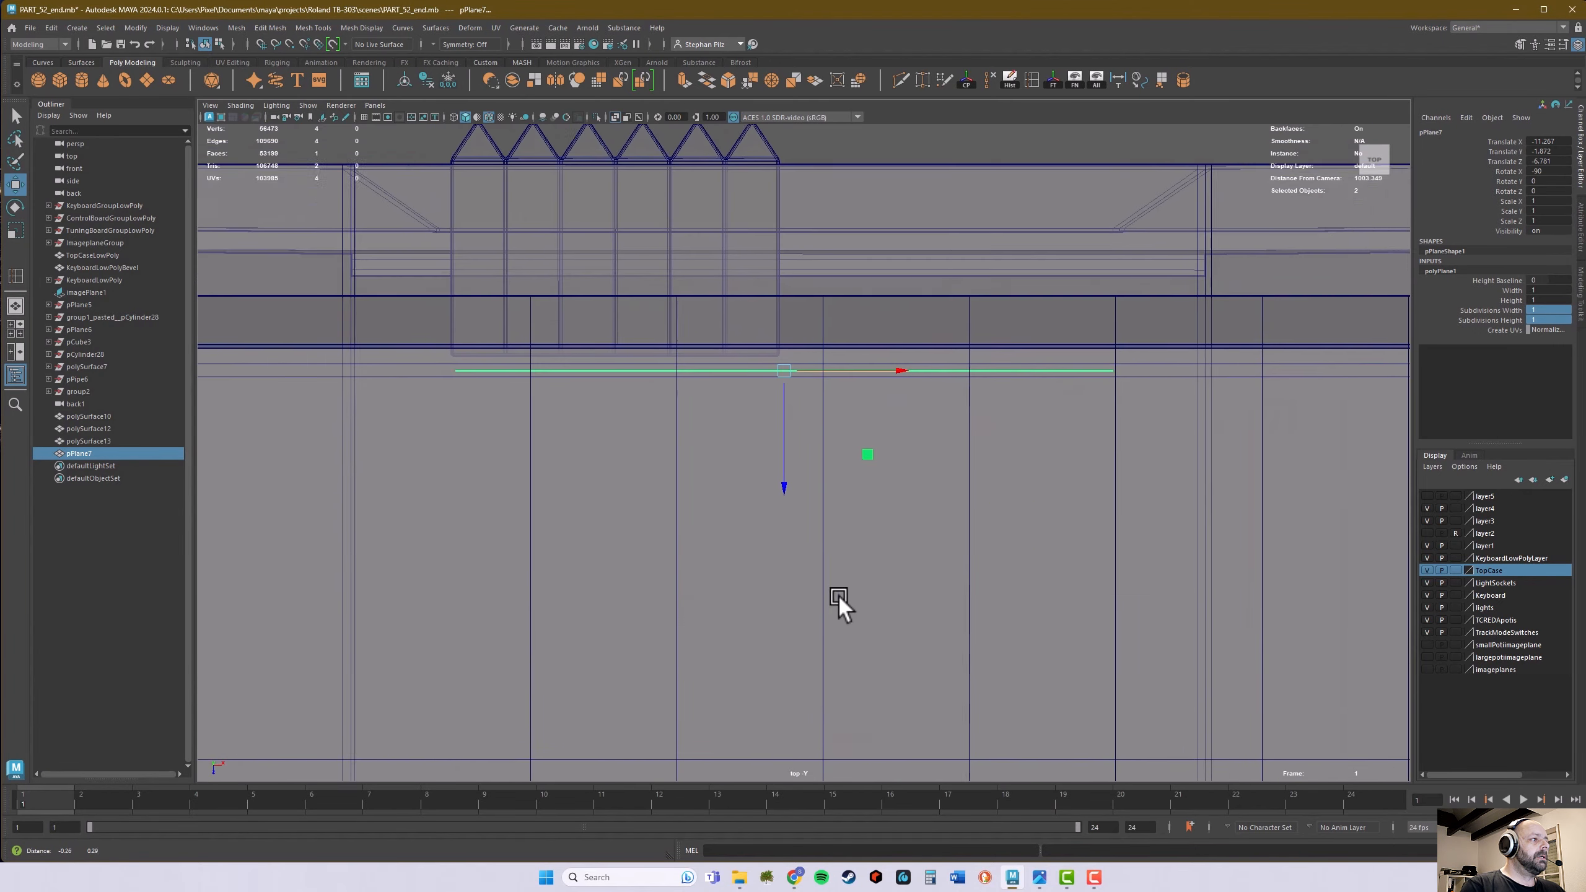
alt+middle_drag(839, 605, 880, 683)
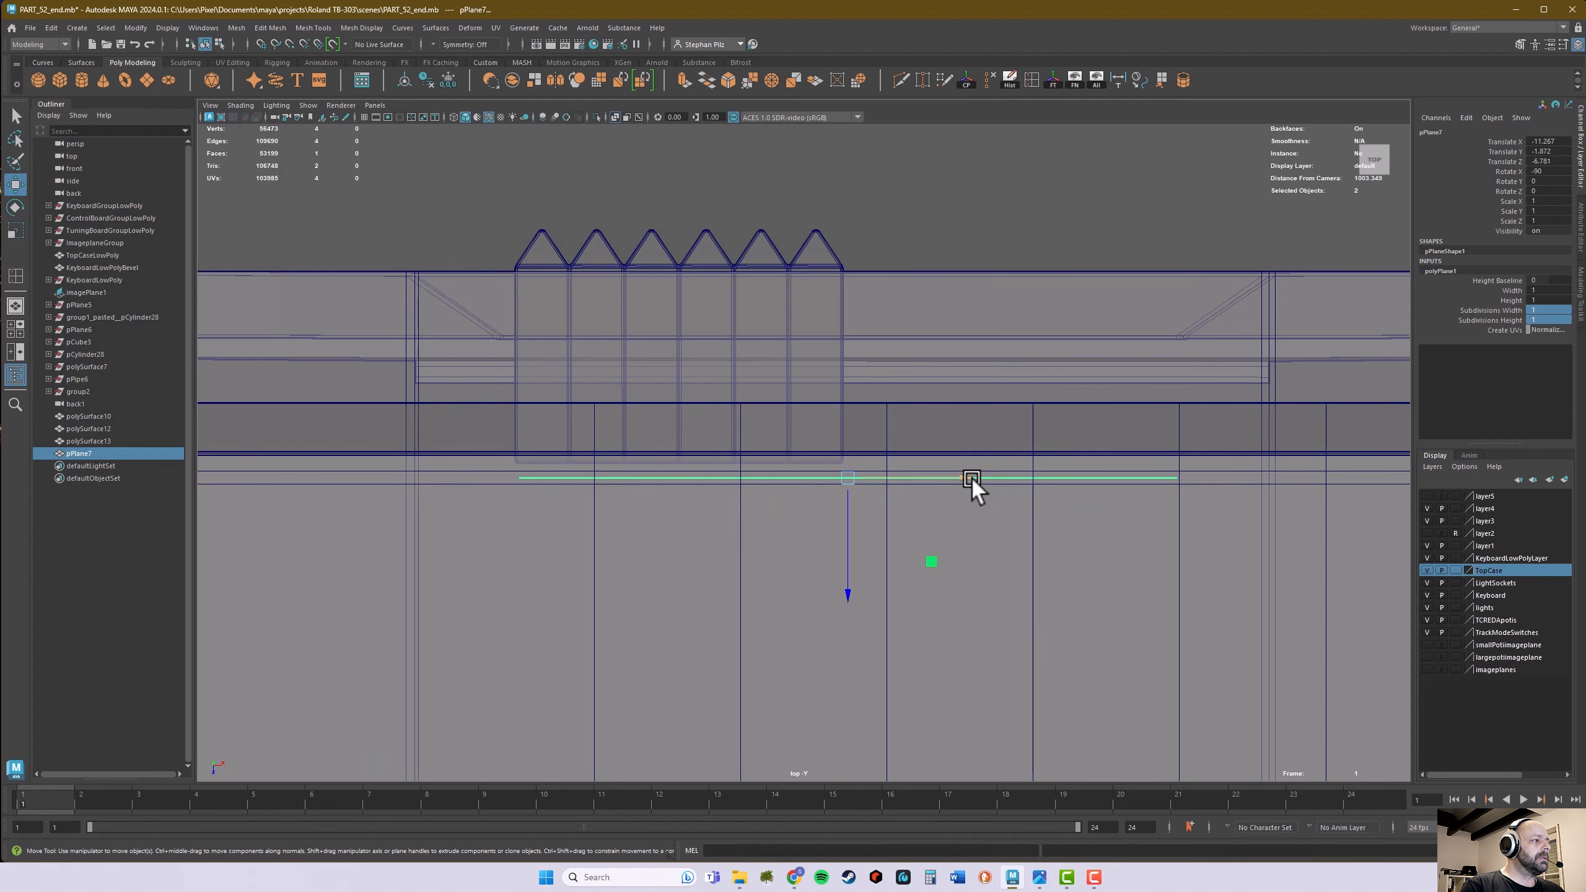
- In the back view with wireframe display, scale the plane uniformly to about 1.295 so it covers the switch opening
key(space)
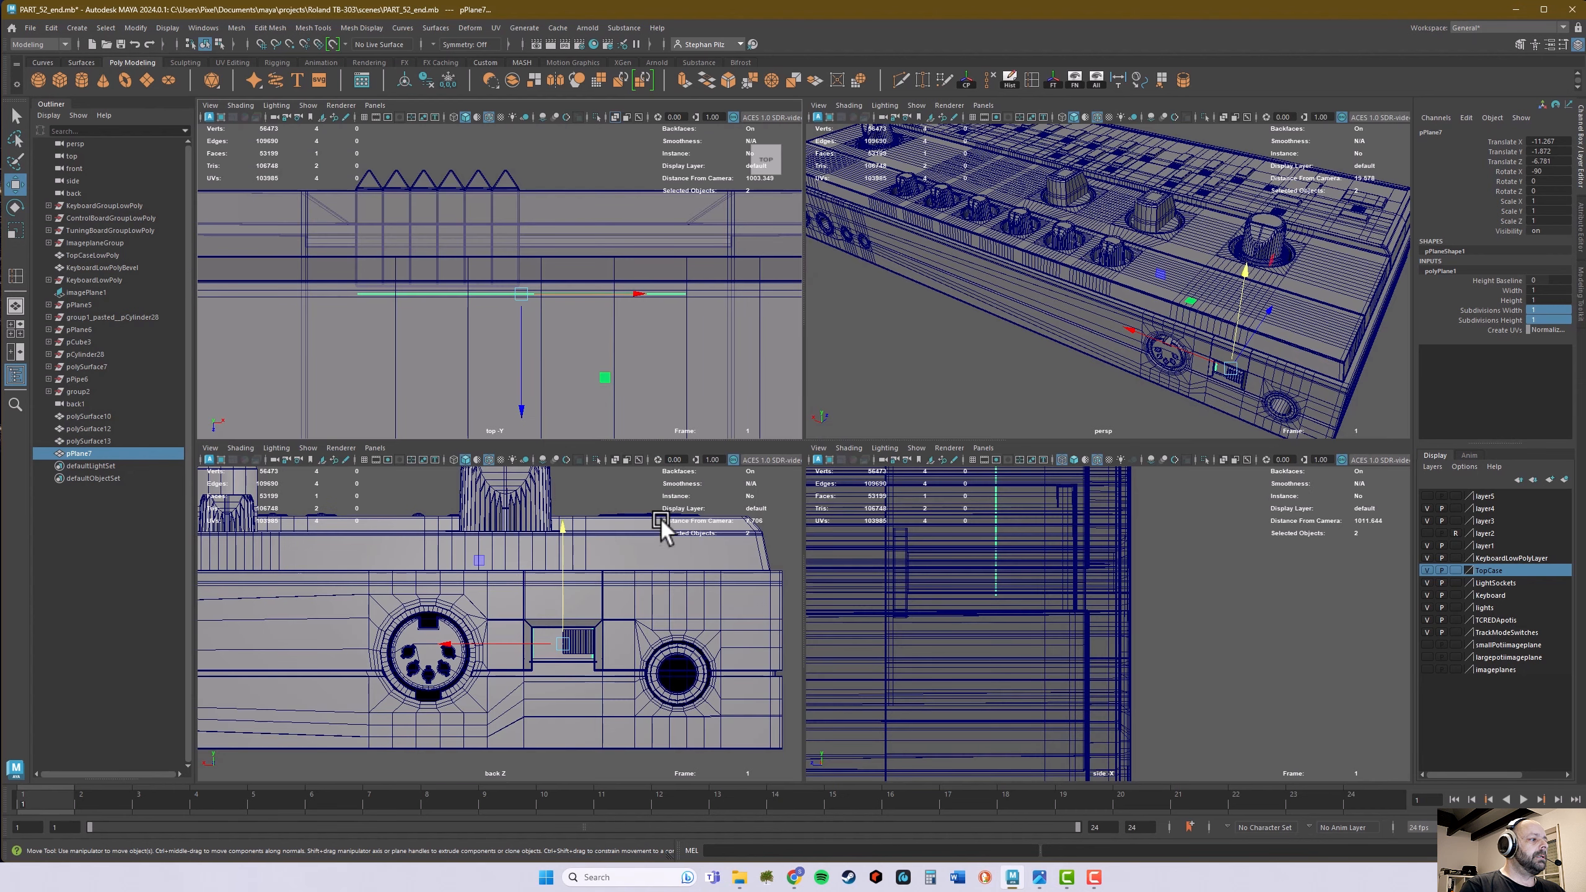
key(space)
scroll(888, 539, up, 5)
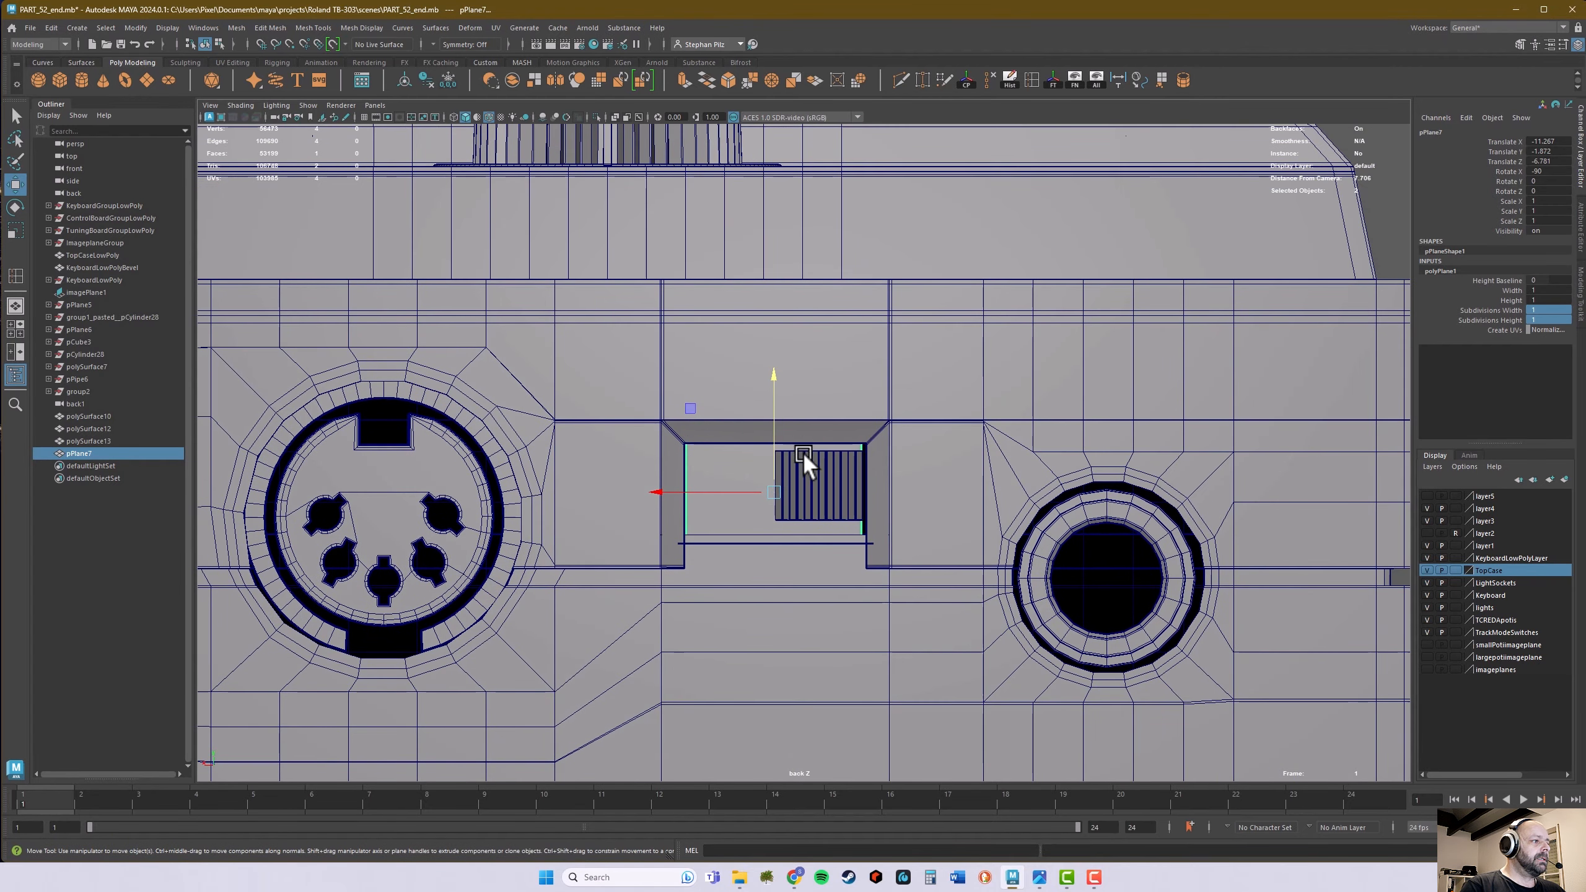
key(4)
key(r)
drag(773, 489, 809, 489)
right_drag(729, 599, 727, 476)
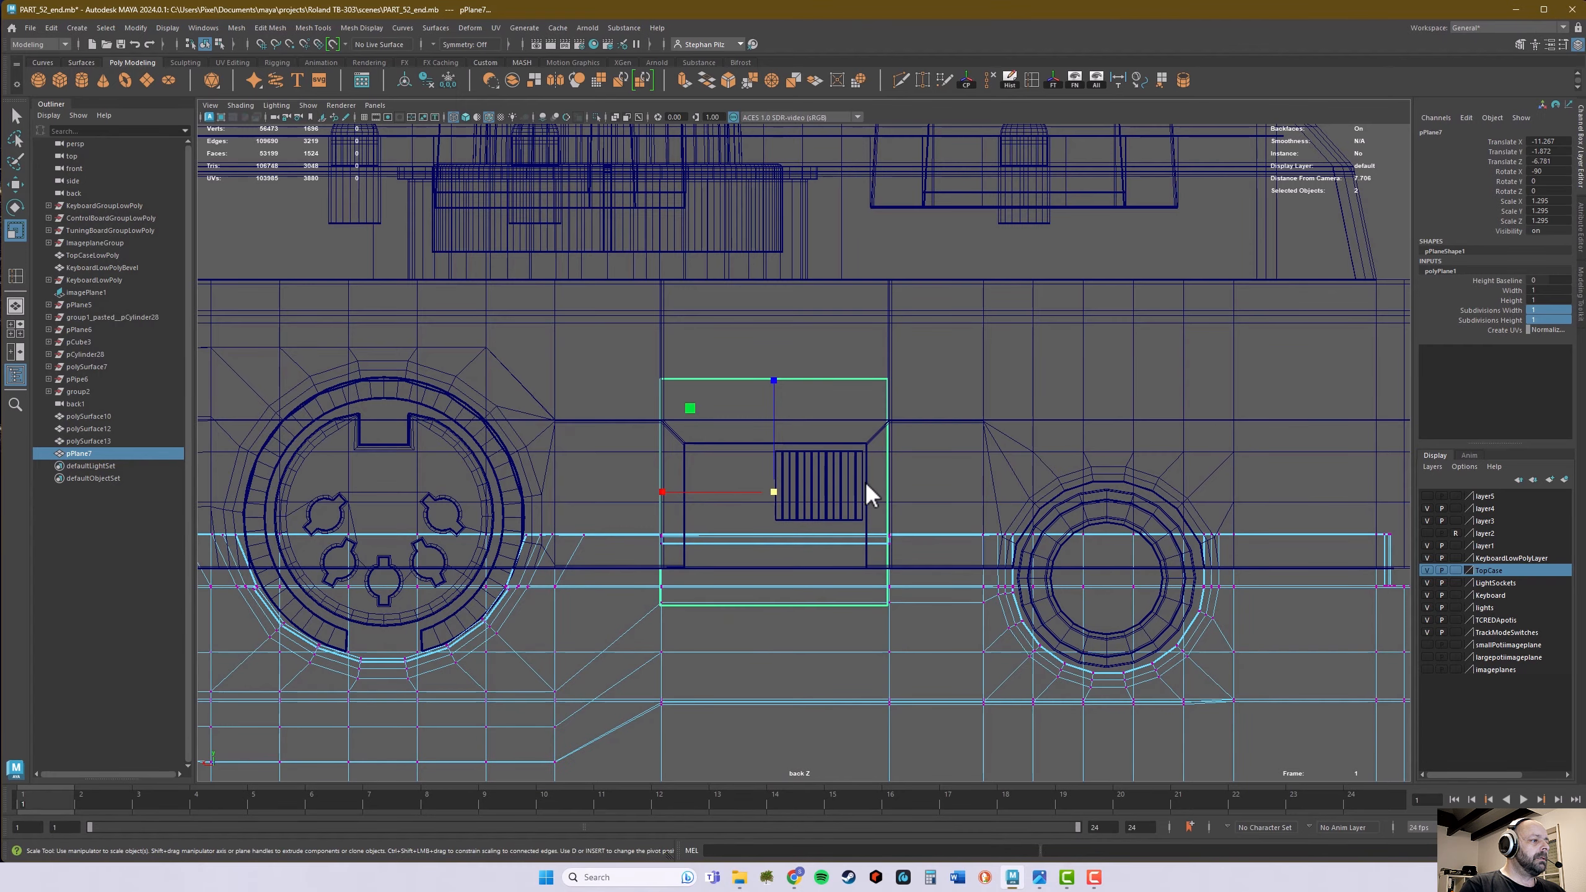
- From inside the case in perspective, widen the plane behind the switch opening to a Scale X of about 2.035
key(space)
key(space)
alt+drag(922, 502, 983, 381)
key(q)
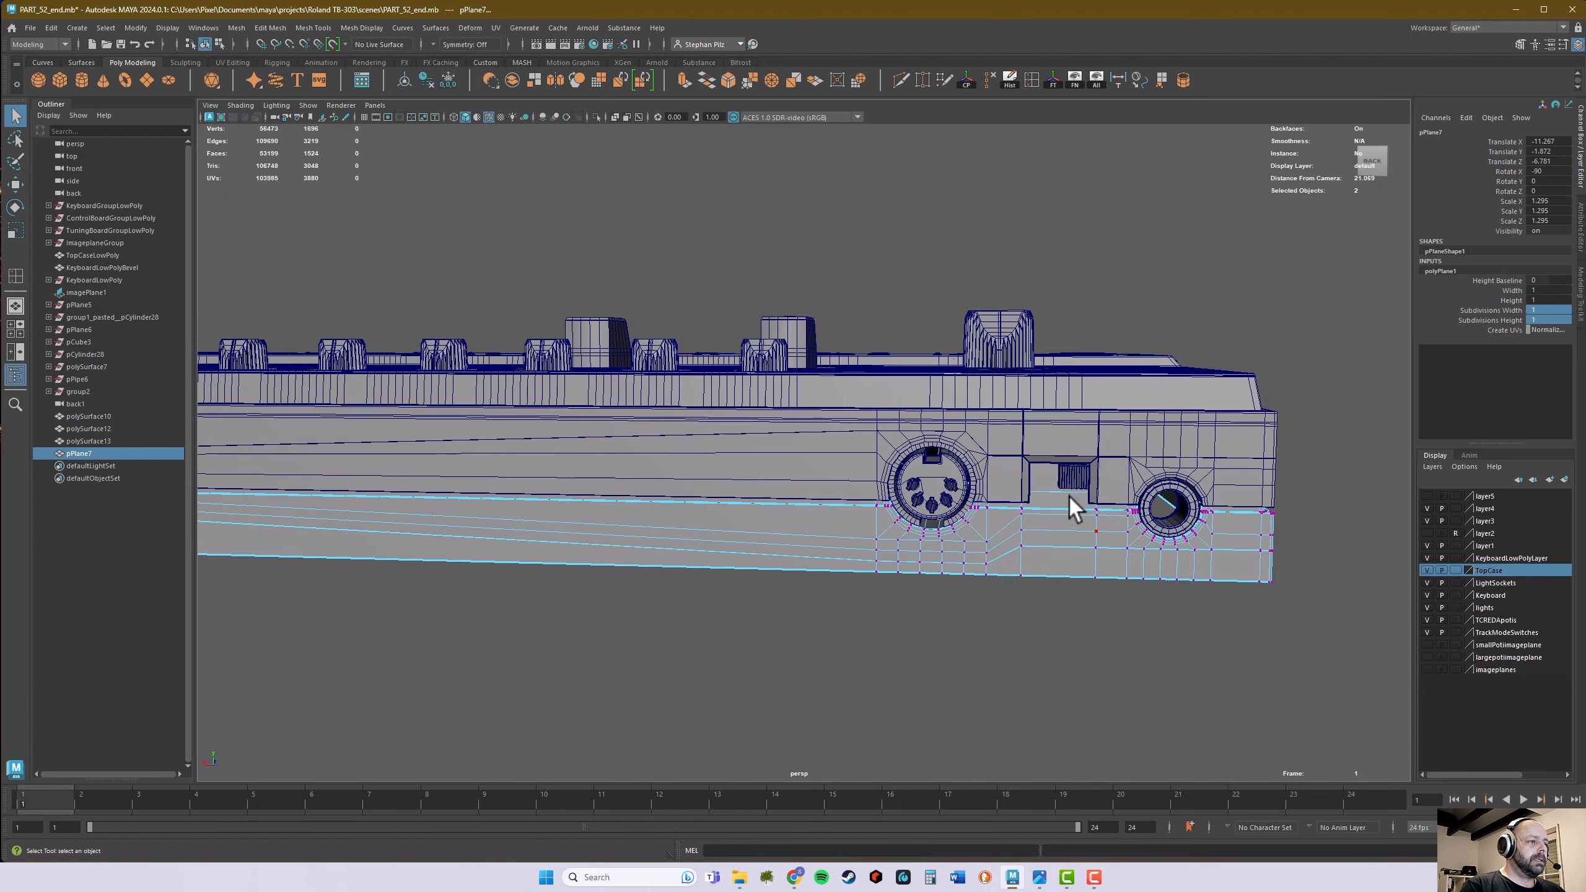
alt+right_drag(1065, 500, 1281, 496)
alt+drag(1281, 496, 949, 460)
right_click(941, 493)
click(937, 504)
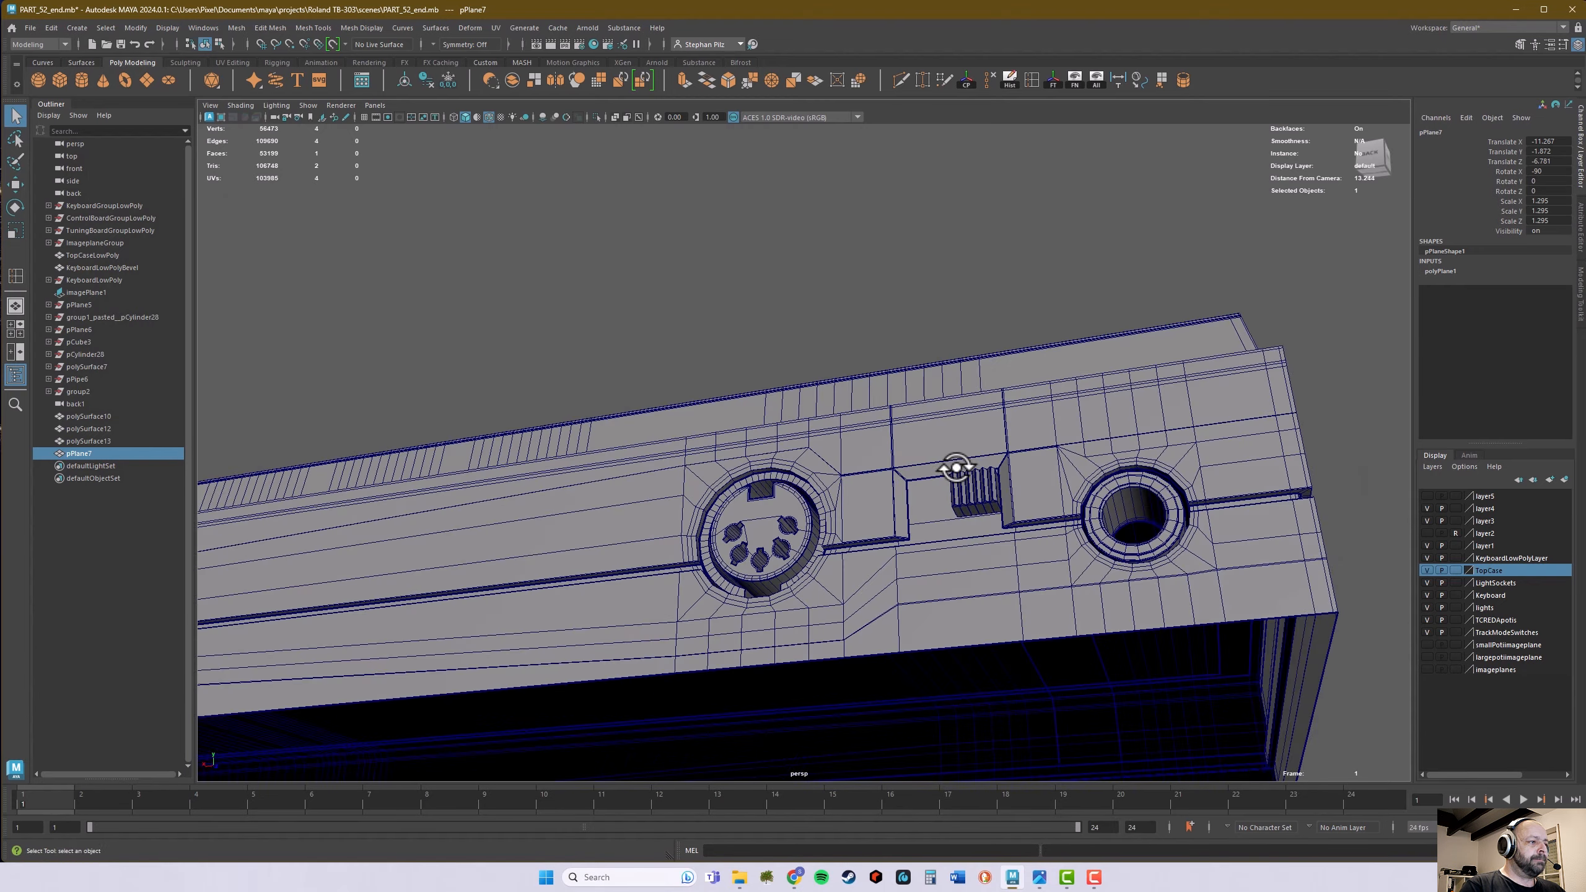
alt+drag(957, 525, 883, 582)
scroll(1046, 572, up, 3)
alt+drag(1046, 572, 971, 574)
key(r)
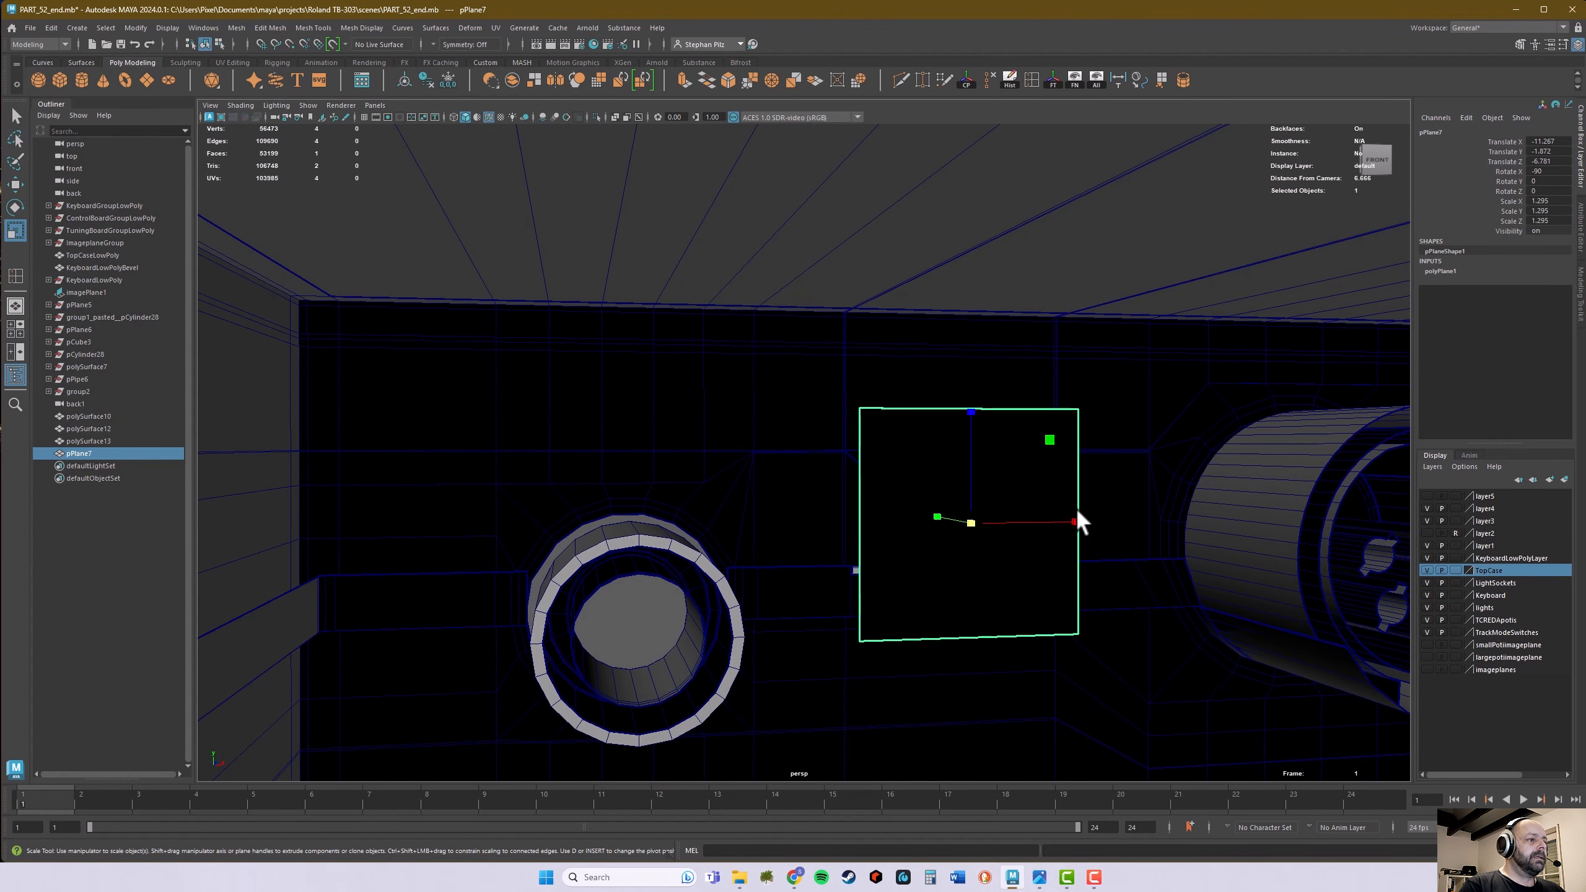
drag(1075, 519, 1139, 524)
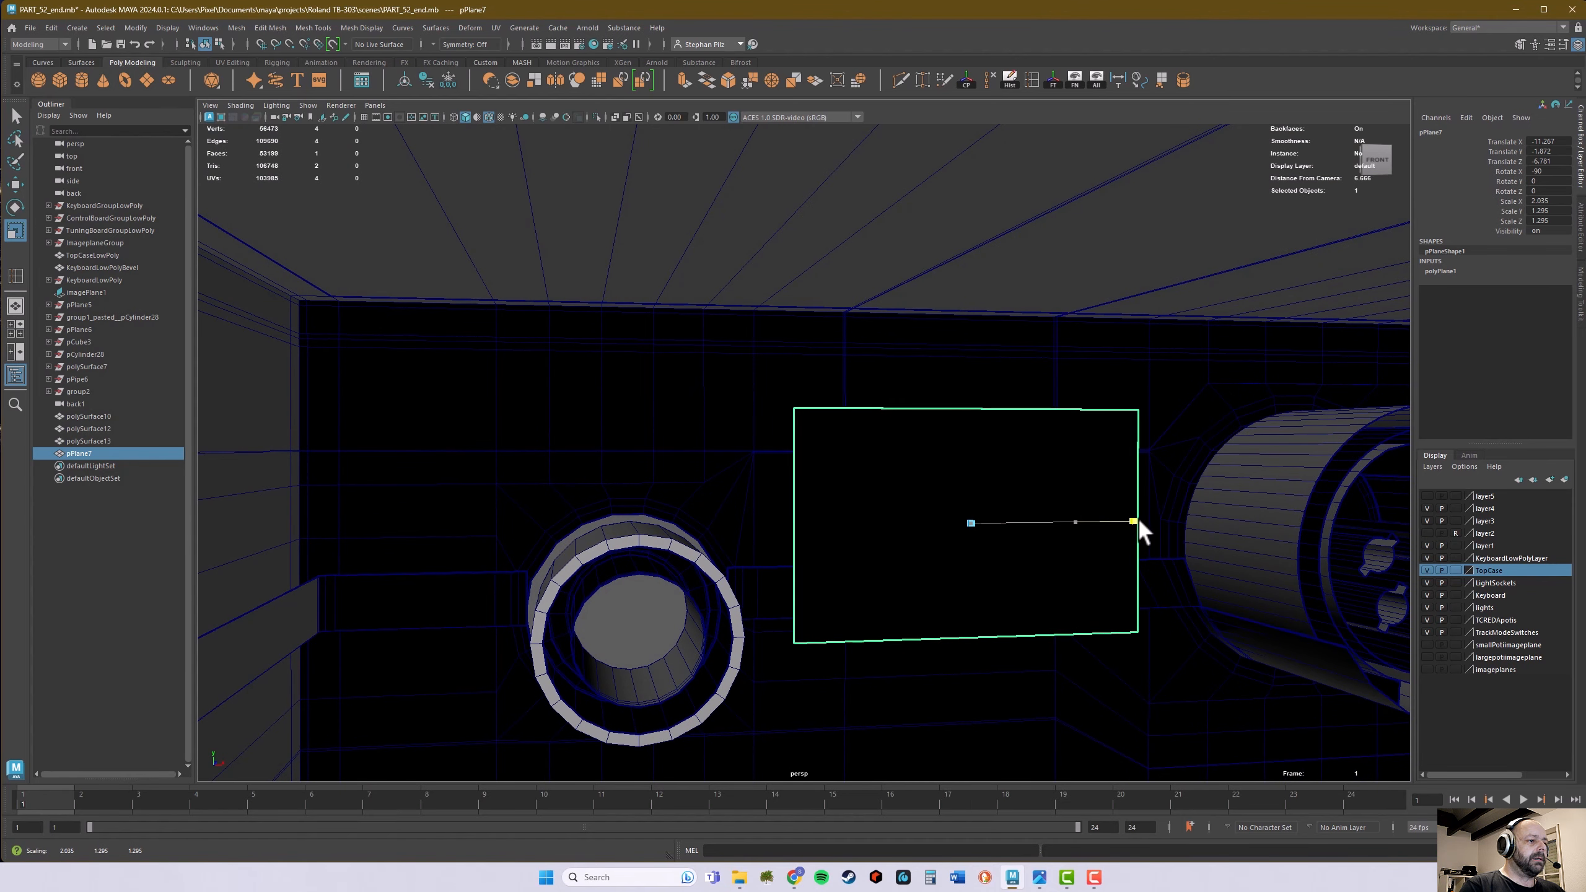
- Inspect the switch opening from outside and examine the row of sockets at the other end of the rear panel
alt+drag(987, 595, 750, 559)
key(q)
alt+drag(846, 531, 711, 528)
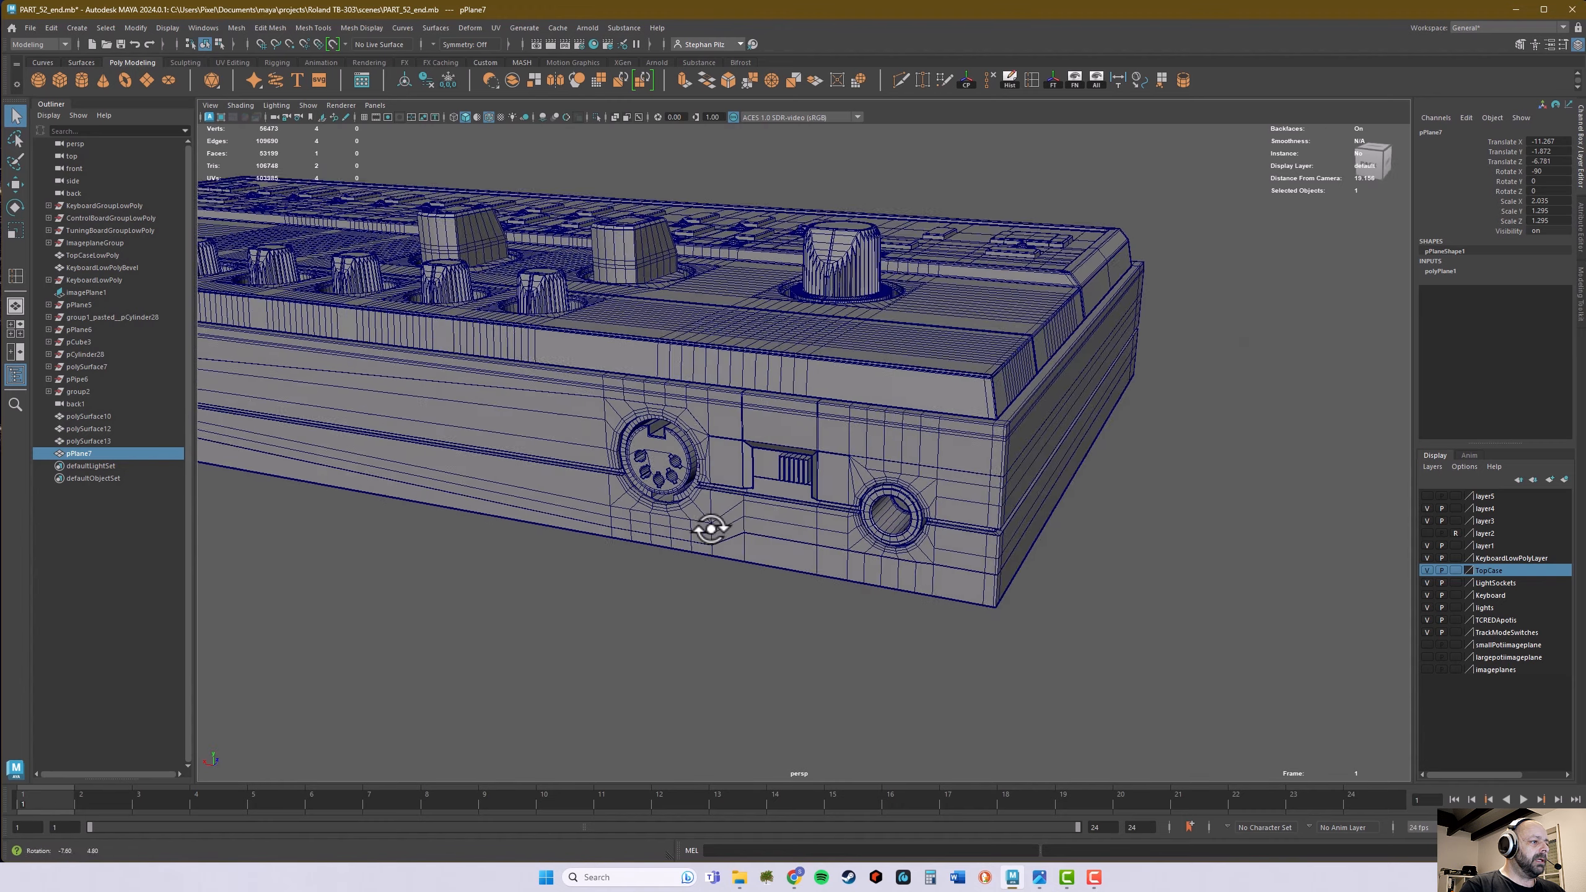
alt+middle_drag(712, 528, 881, 520)
alt+right_drag(882, 520, 575, 488)
alt+middle_drag(574, 487, 572, 506)
alt+drag(572, 506, 640, 510)
alt+middle_drag(650, 485, 1016, 496)
alt+drag(1016, 496, 800, 503)
alt+right_drag(800, 503, 871, 486)
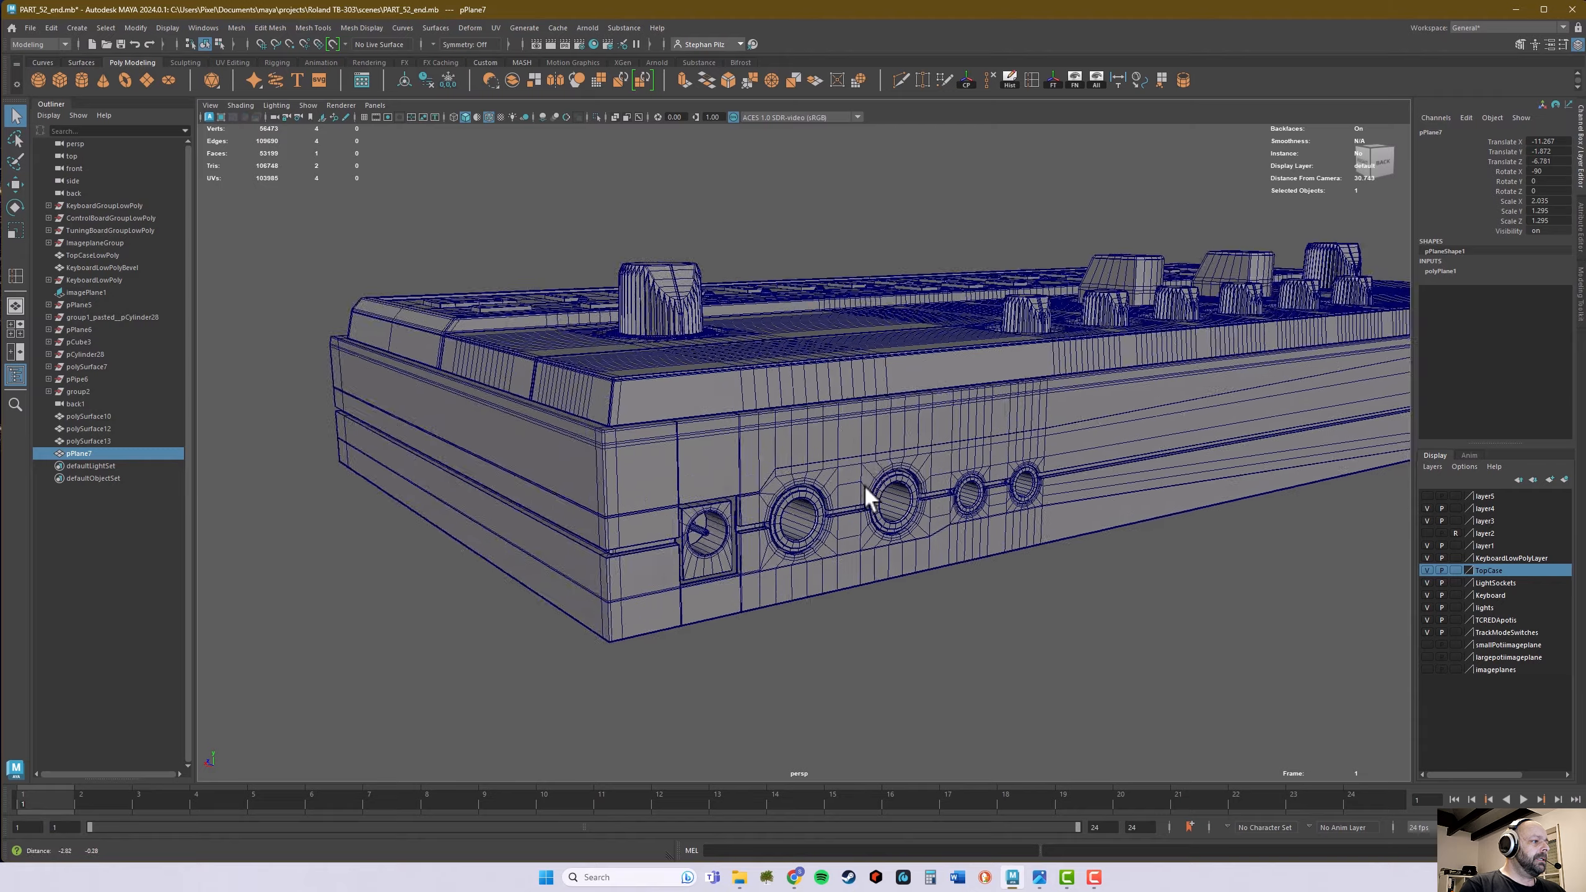
- Examine the square power socket housing, its pin and the gaps around the neighbouring round jacks up close
alt+drag(871, 486, 821, 496)
alt+right_drag(820, 496, 979, 552)
alt+middle_drag(739, 602, 895, 457)
alt+drag(895, 456, 784, 505)
alt+drag(651, 495, 692, 509)
alt+right_drag(692, 509, 695, 533)
mouse_move(674, 530)
alt+mouse_down()
mouse_move(750, 524)
mouse_move(754, 541)
mouse_move(796, 544)
mouse_move(704, 534)
alt+mouse_up()
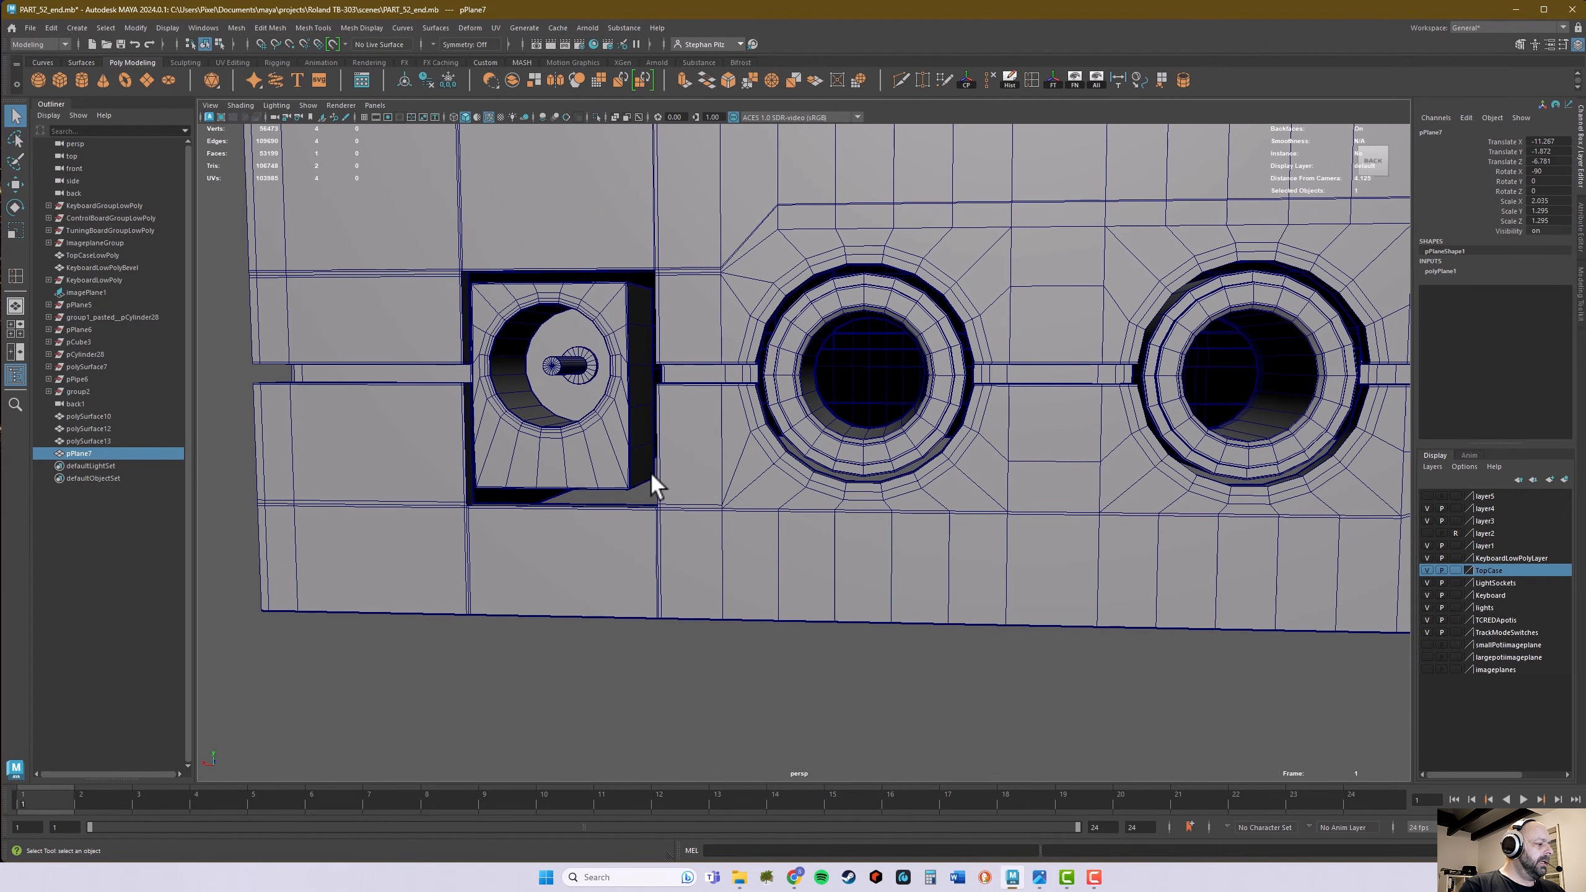
alt+middle_drag(651, 474, 702, 489)
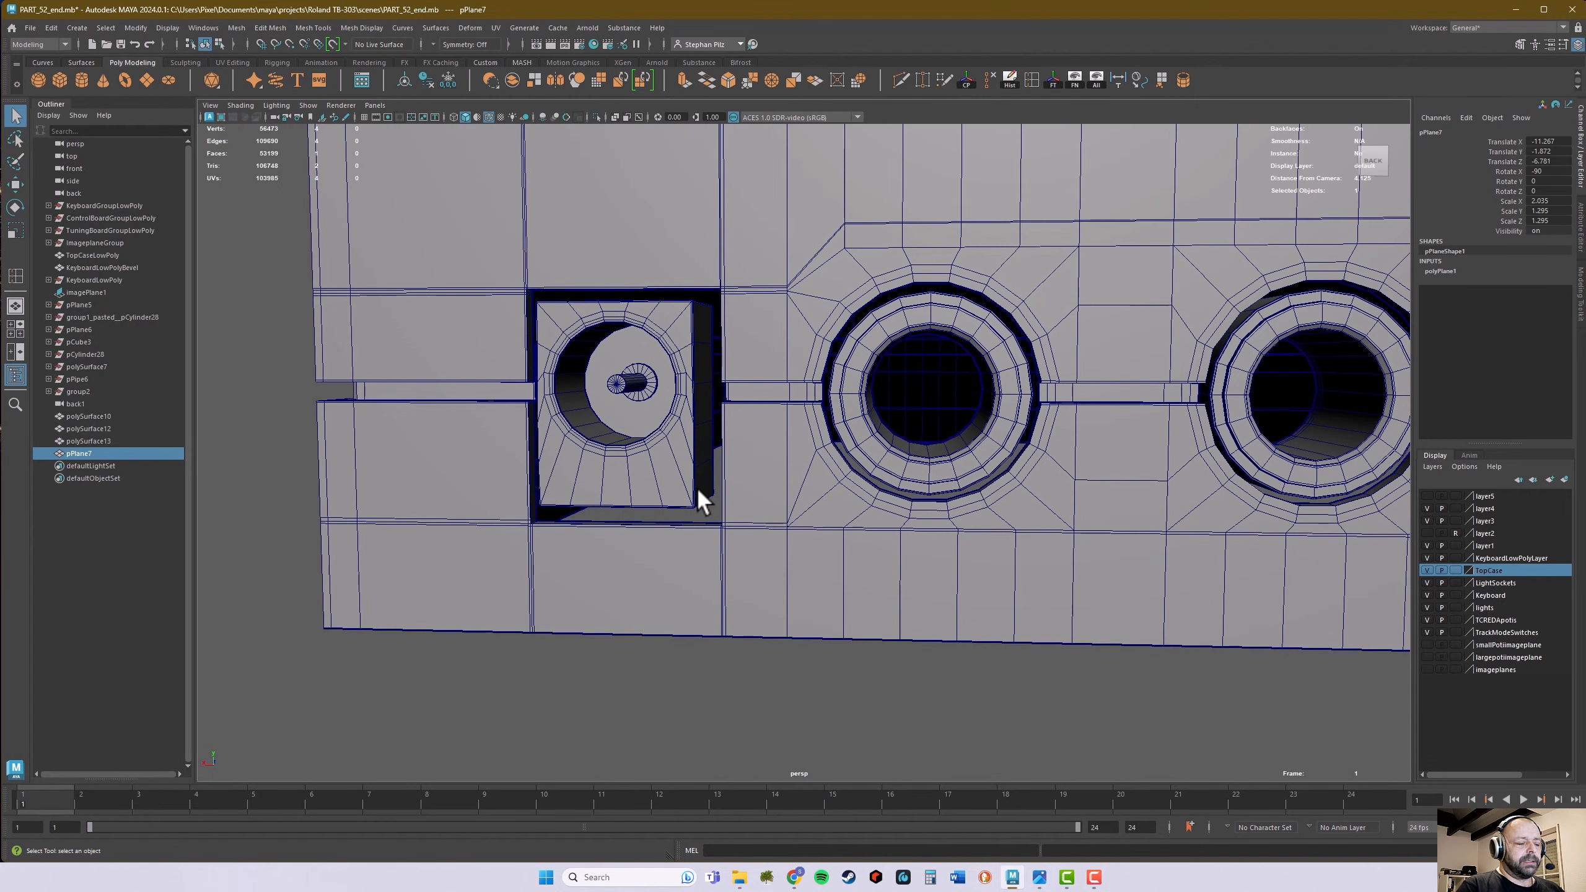
alt+drag(648, 490, 724, 497)
alt+middle_drag(895, 506, 827, 510)
alt+drag(825, 508, 897, 514)
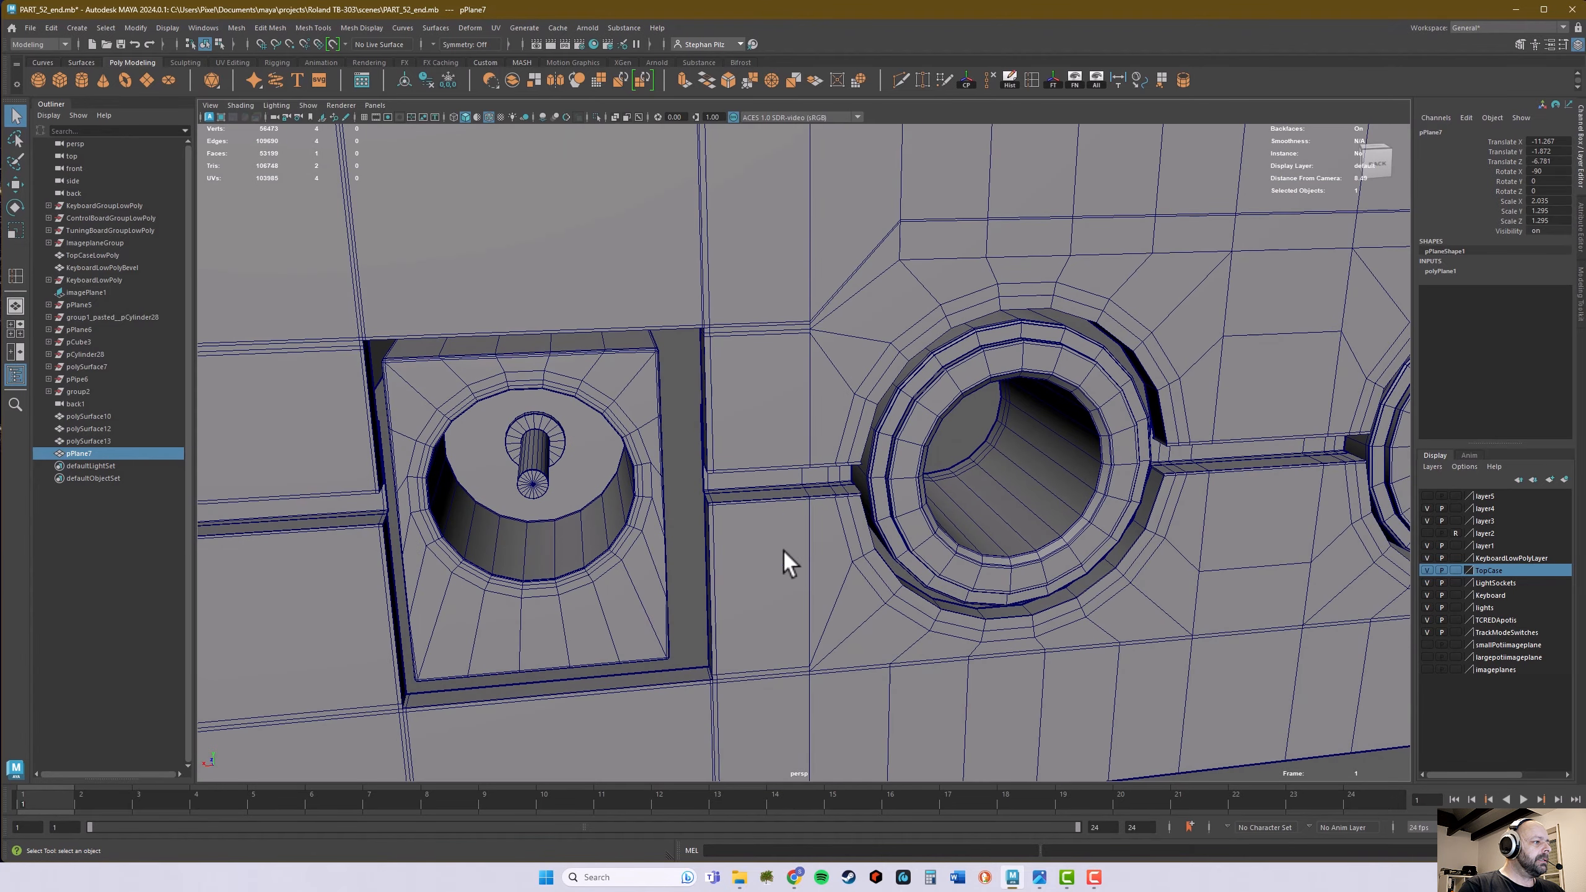
- Select the upper and lower case parts, the square power socket housing and its pin, and hide all unselected objects
click(772, 455)
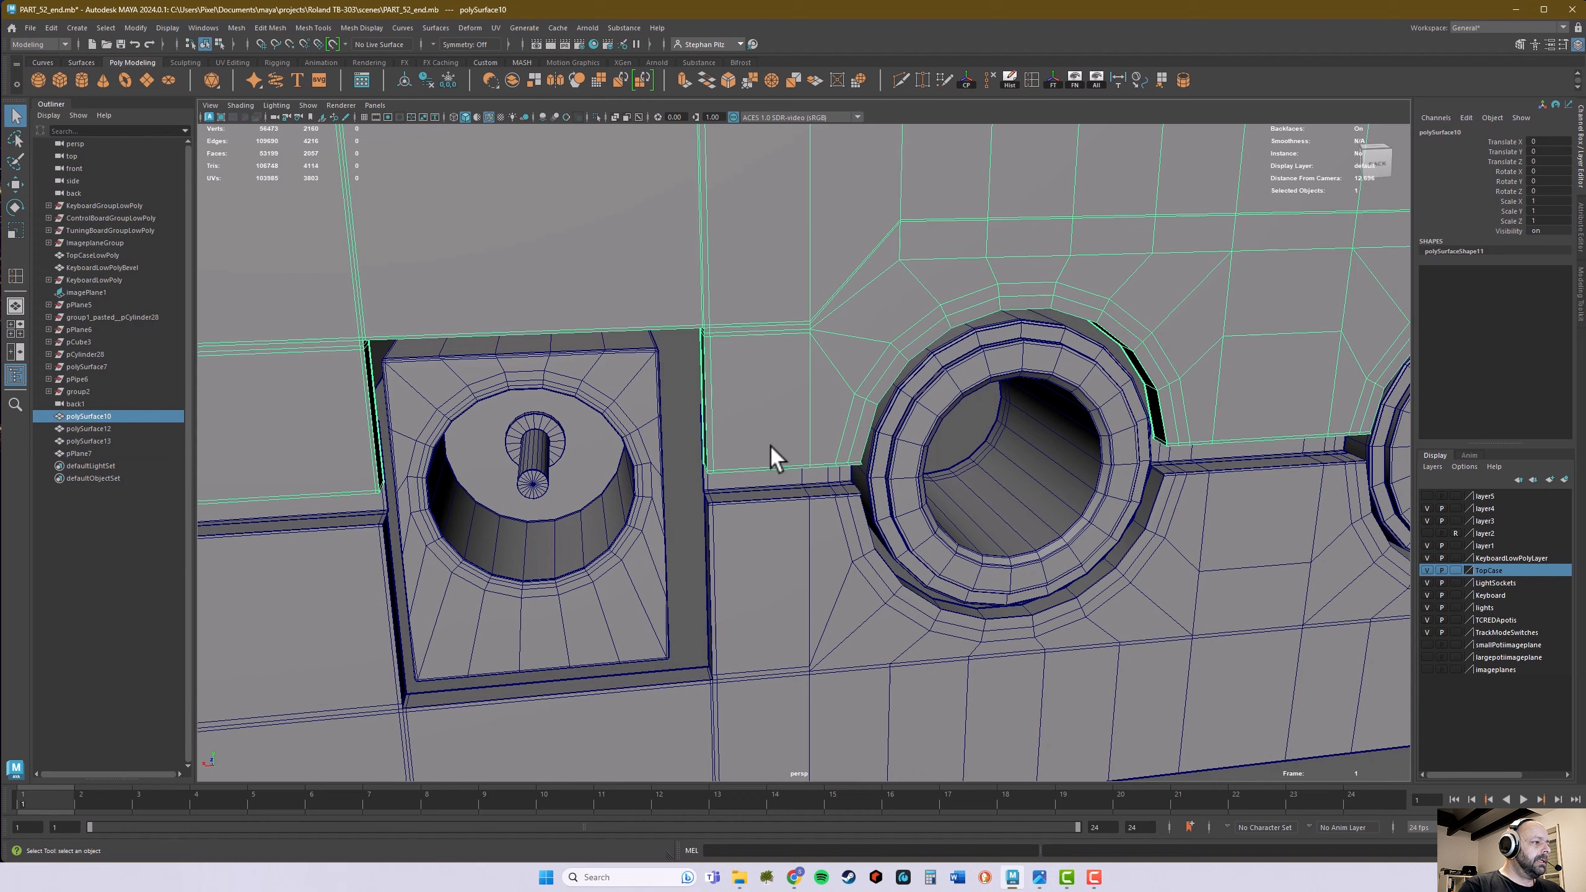
shift+click(765, 524)
shift+click(620, 490)
shift+click(541, 451)
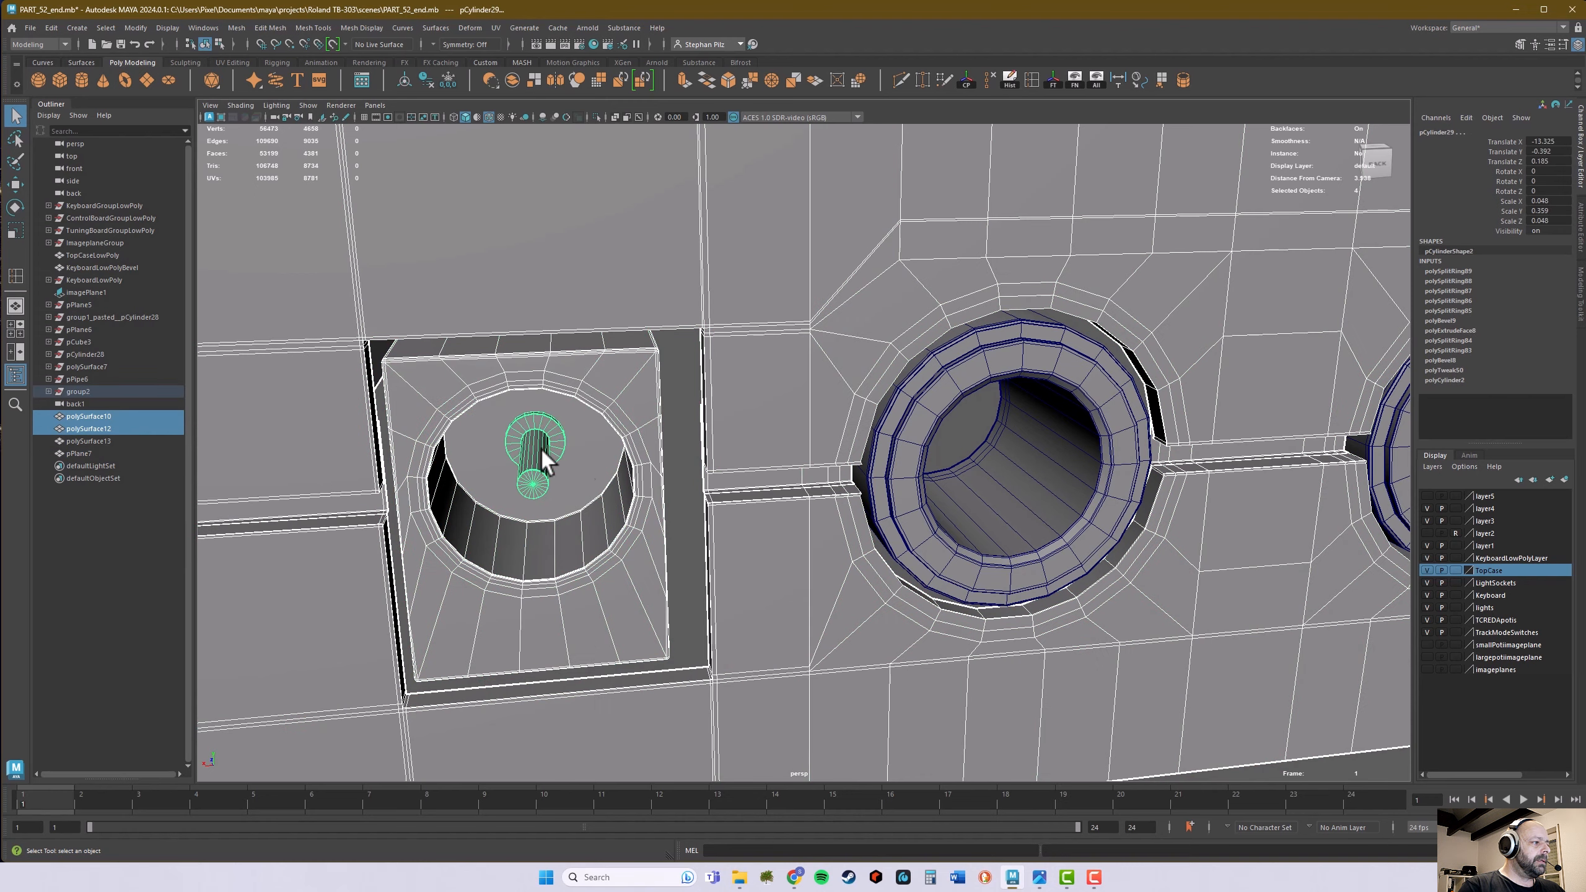
key(alt+h)
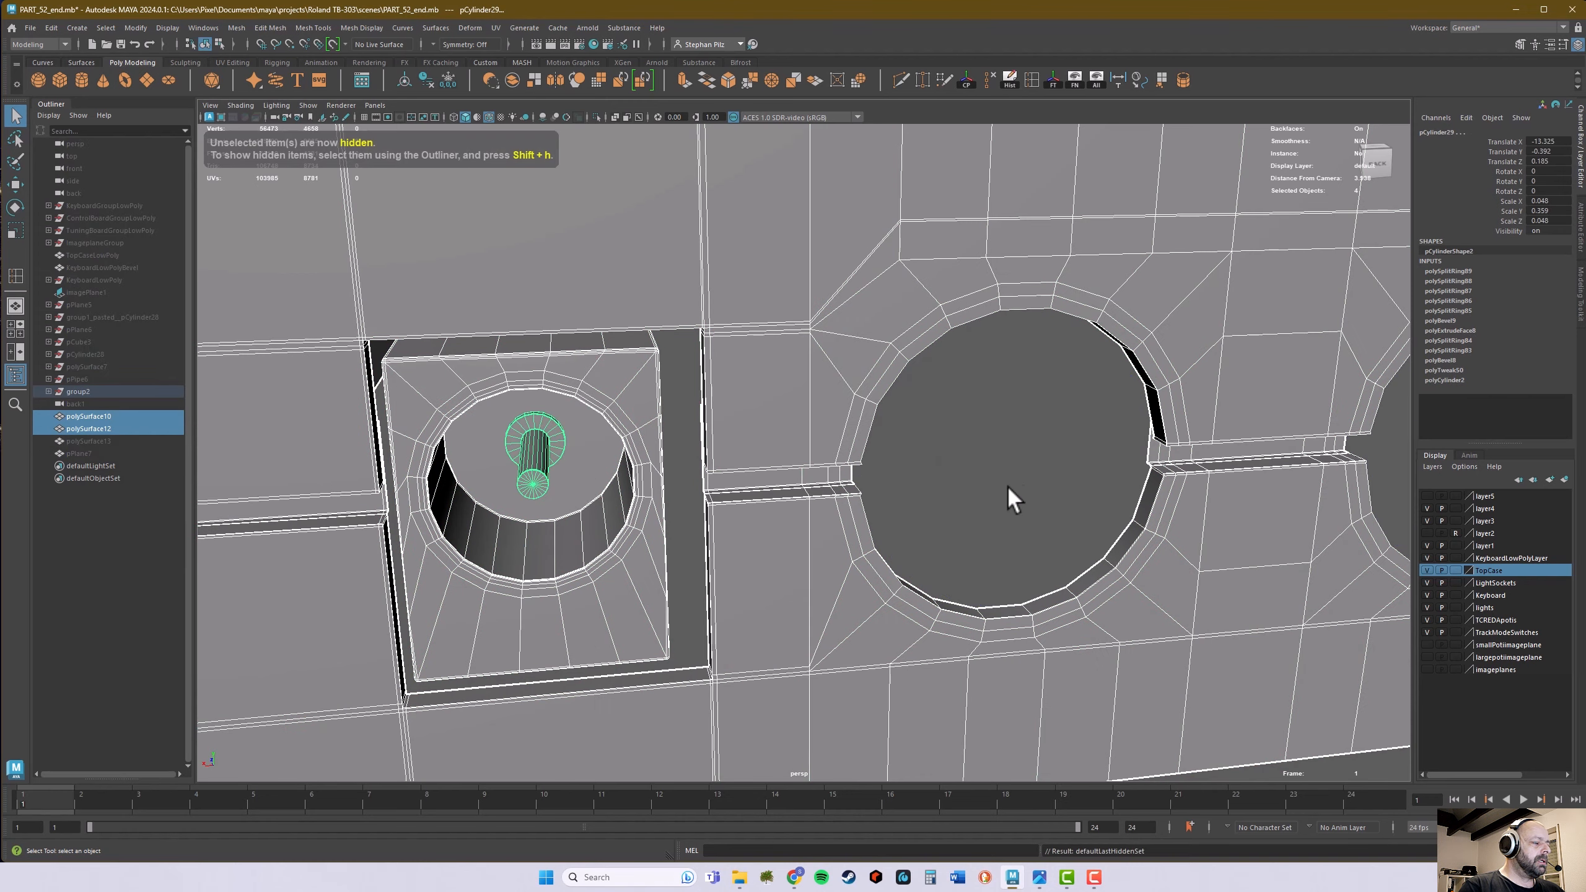
- Select the open border edges on the inner side of the square power socket housing and close them with Fill Hole
alt+drag(1008, 494, 906, 560)
alt+middle_drag(905, 567, 895, 600)
alt+drag(971, 623, 945, 626)
alt+middle_drag(821, 607, 721, 592)
alt+right_drag(842, 597, 737, 591)
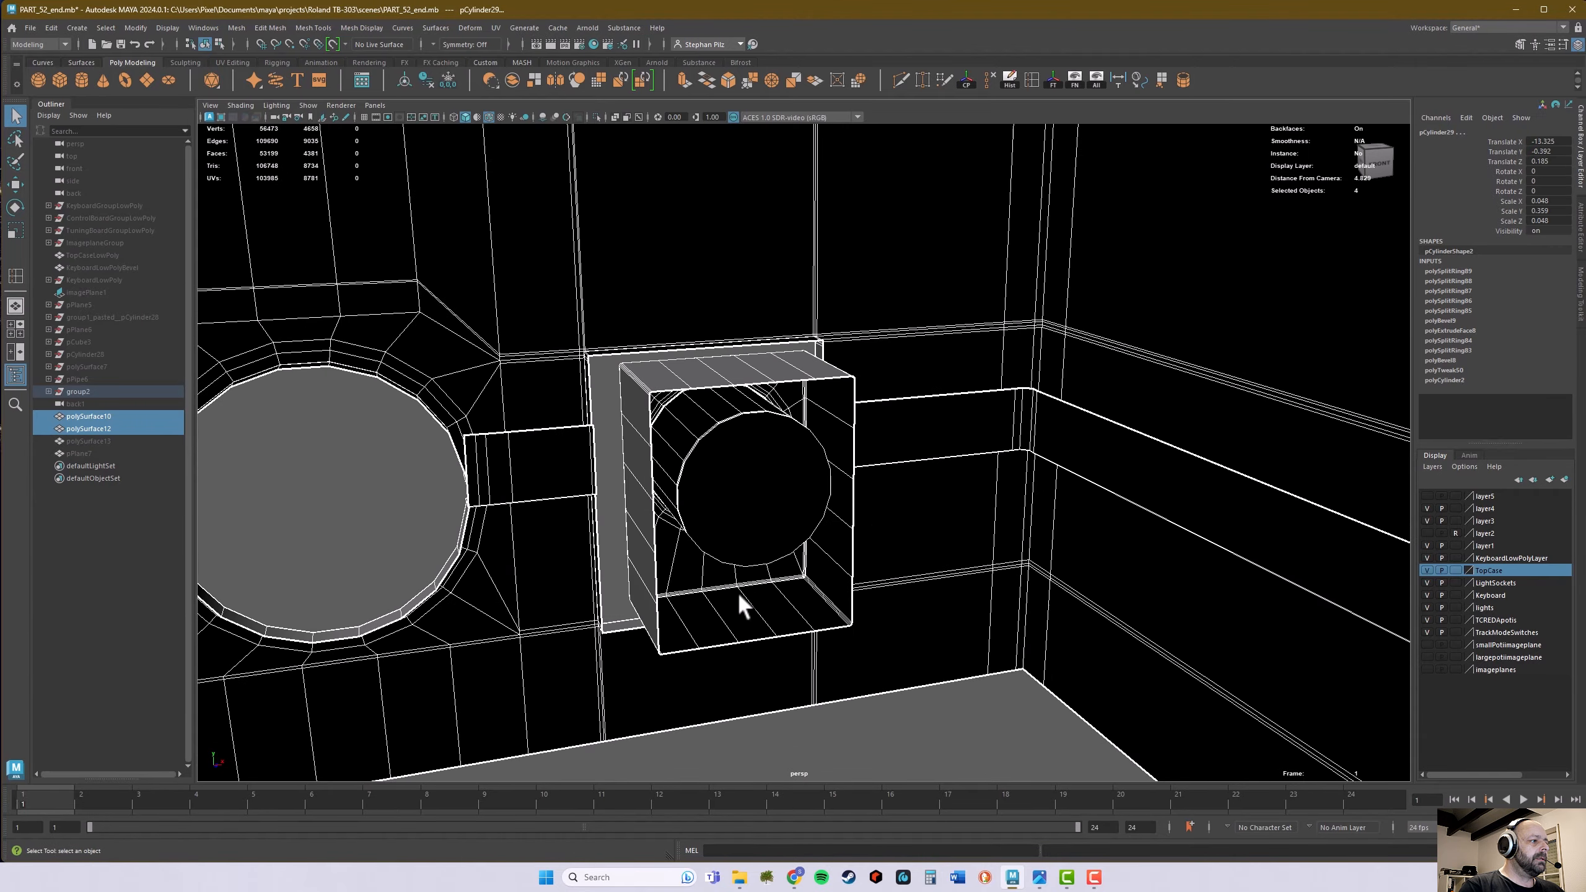
alt+right_drag(701, 513, 841, 472)
alt+drag(841, 473, 704, 352)
right_drag(703, 353, 742, 337)
key(F10)
alt+drag(706, 352, 852, 531)
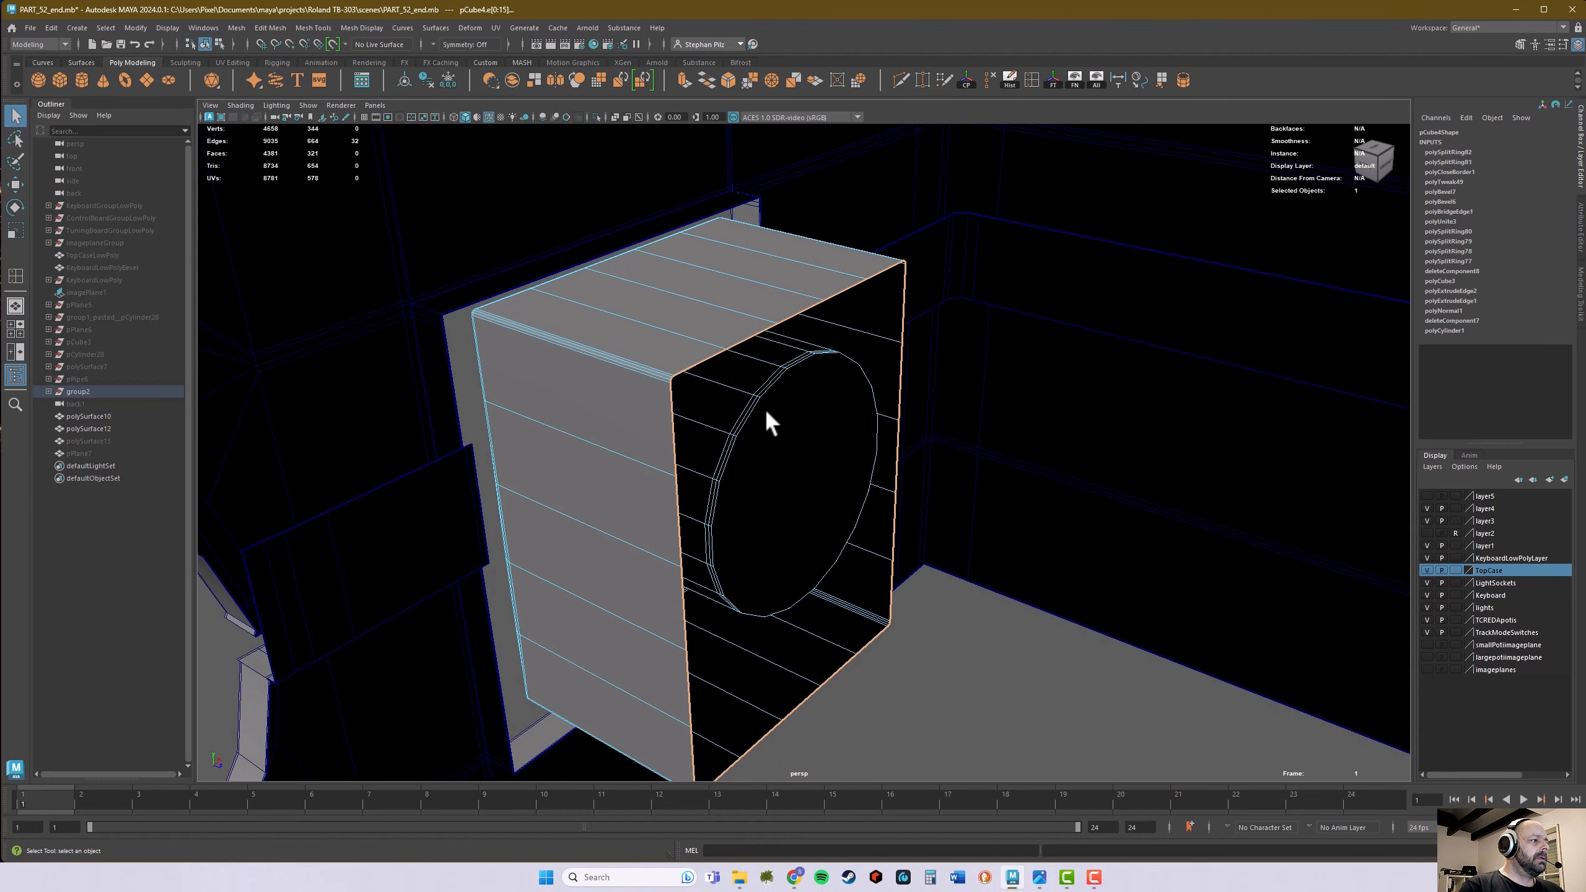
click(247, 30)
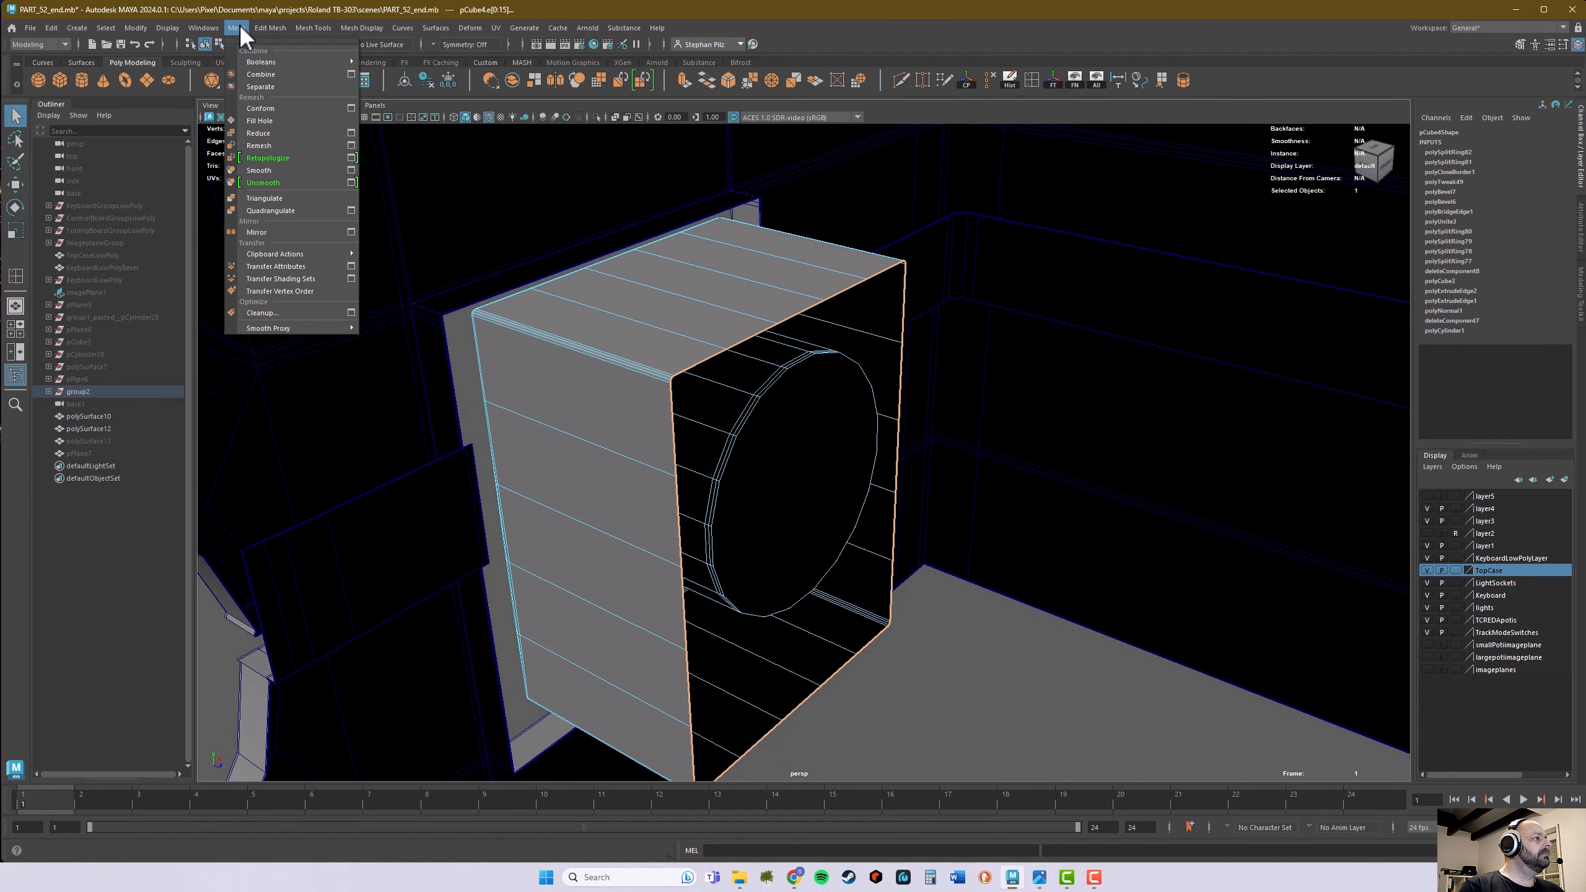
click(267, 120)
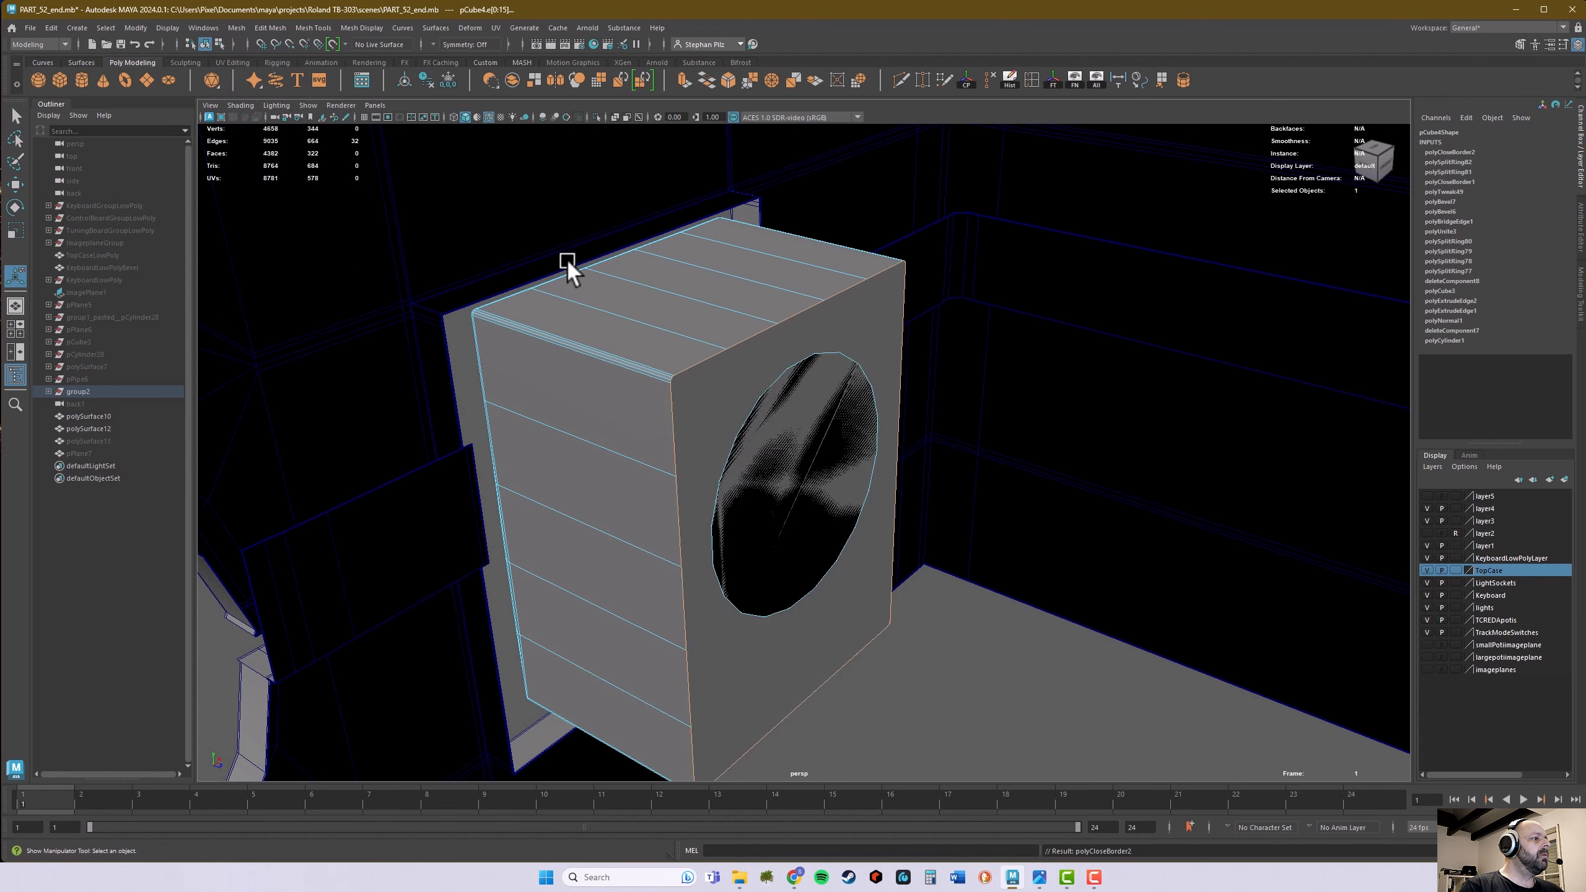
- Select the new back face of the power socket housing and extract it as a separate mesh
right_drag(841, 627, 840, 542)
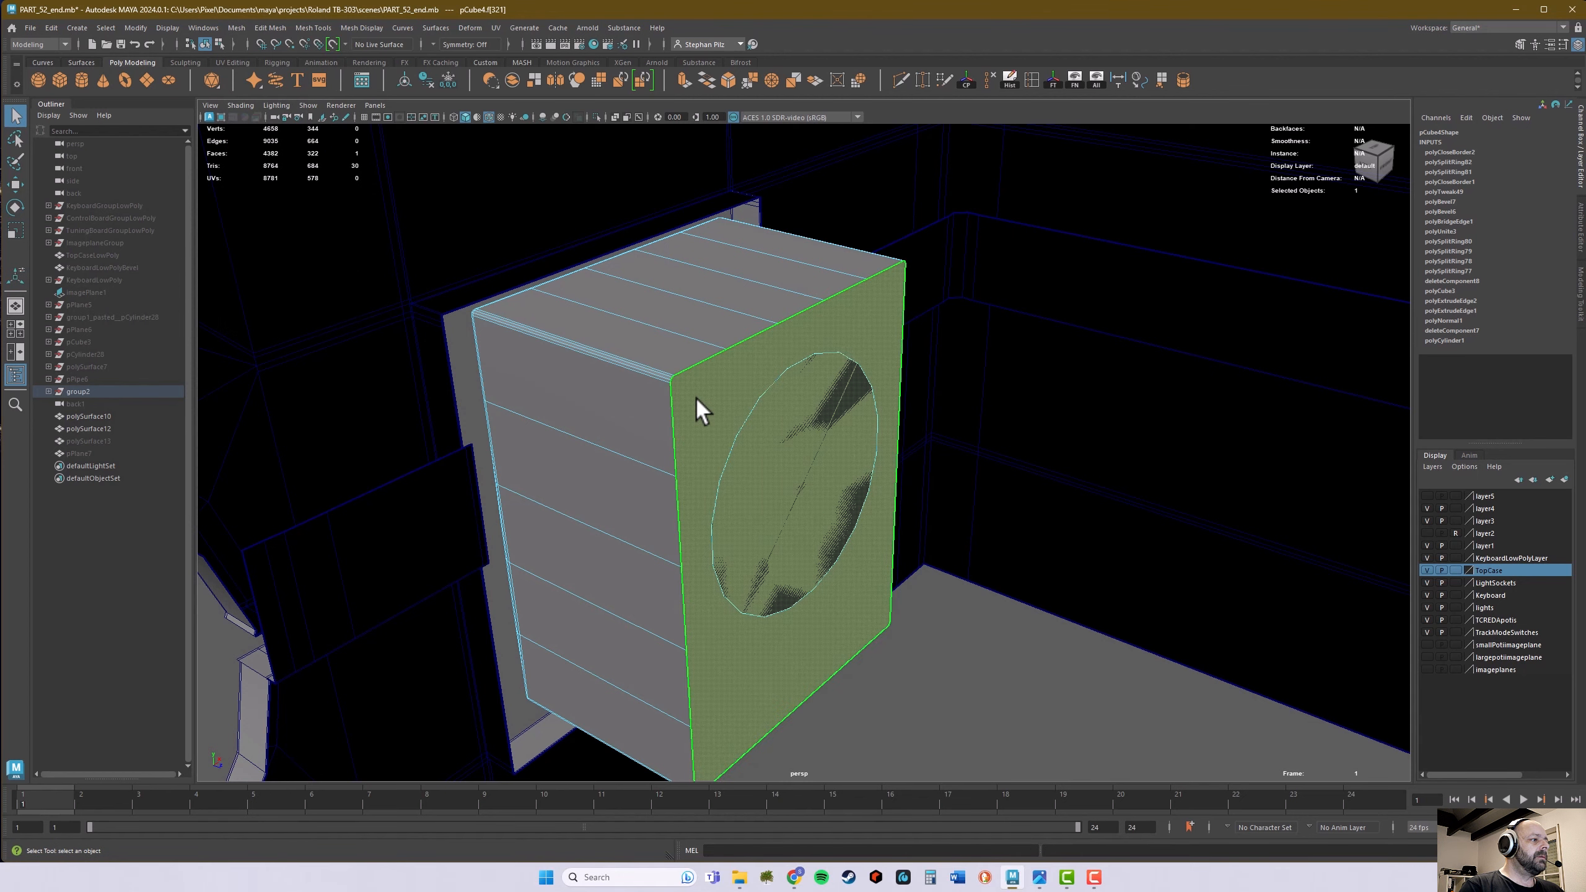
click(695, 396)
alt+drag(949, 530, 871, 497)
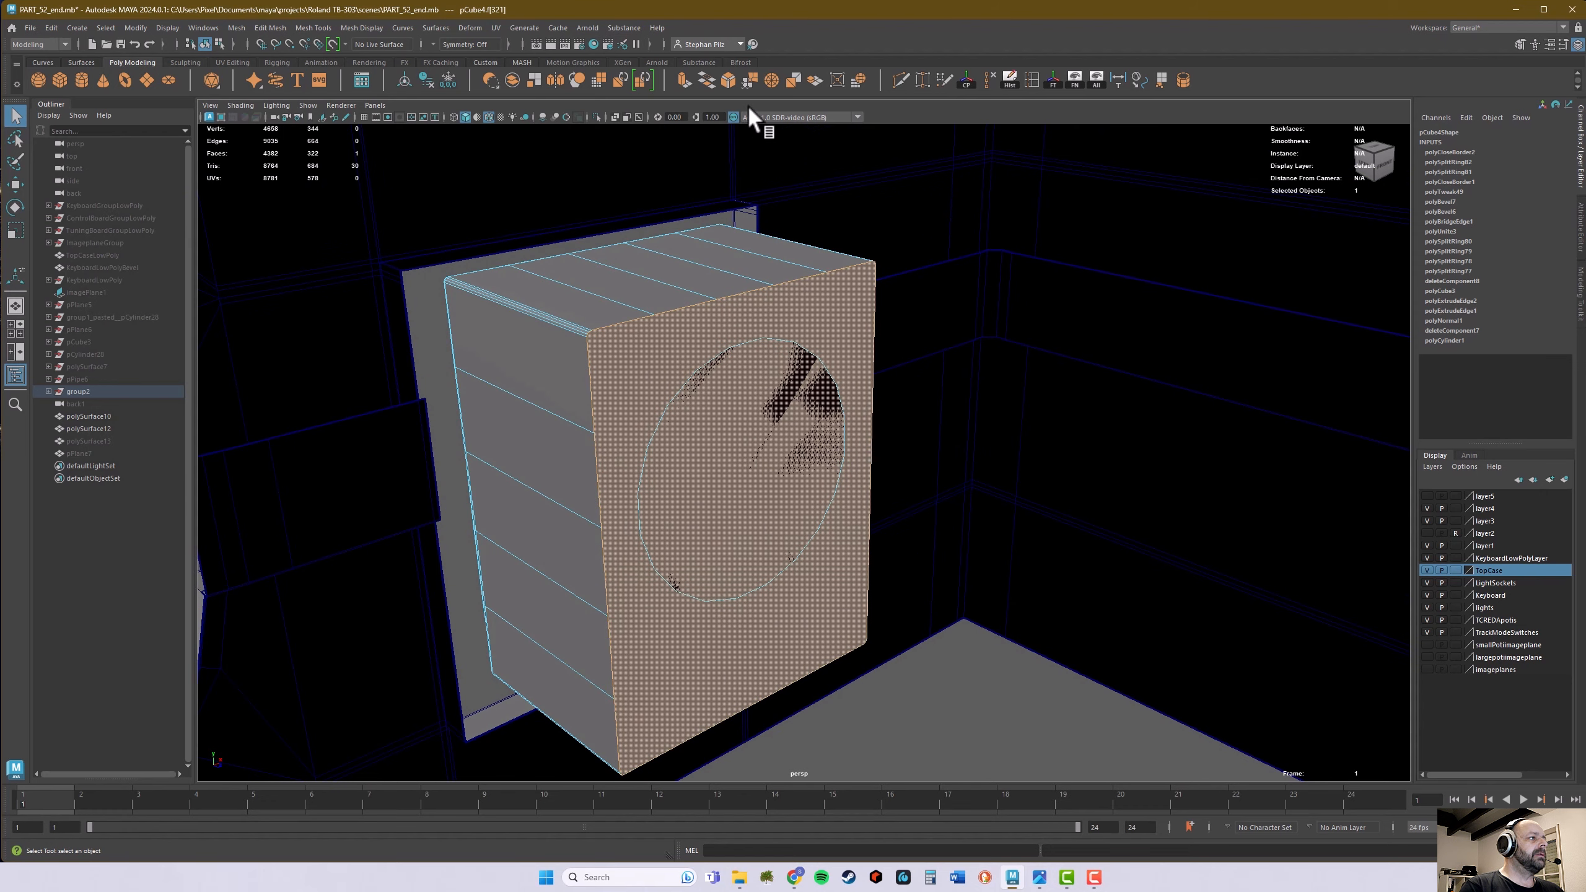
click(534, 85)
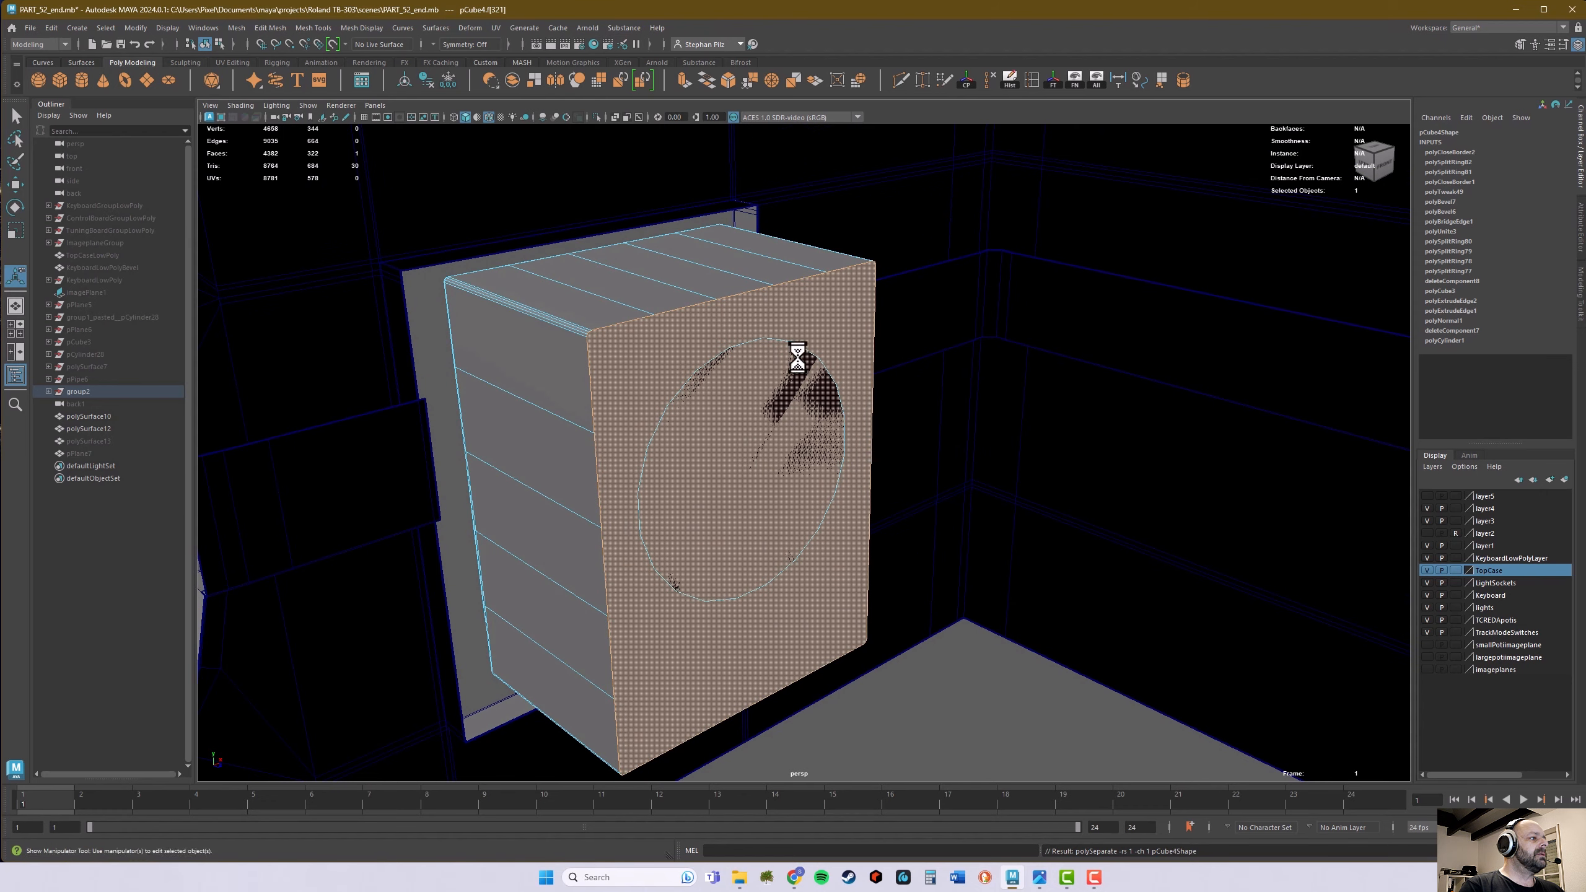
- Select the extracted back face of the power socket housing, center its pivot and move it back off the housing to Translate Y about -0.205
key(w)
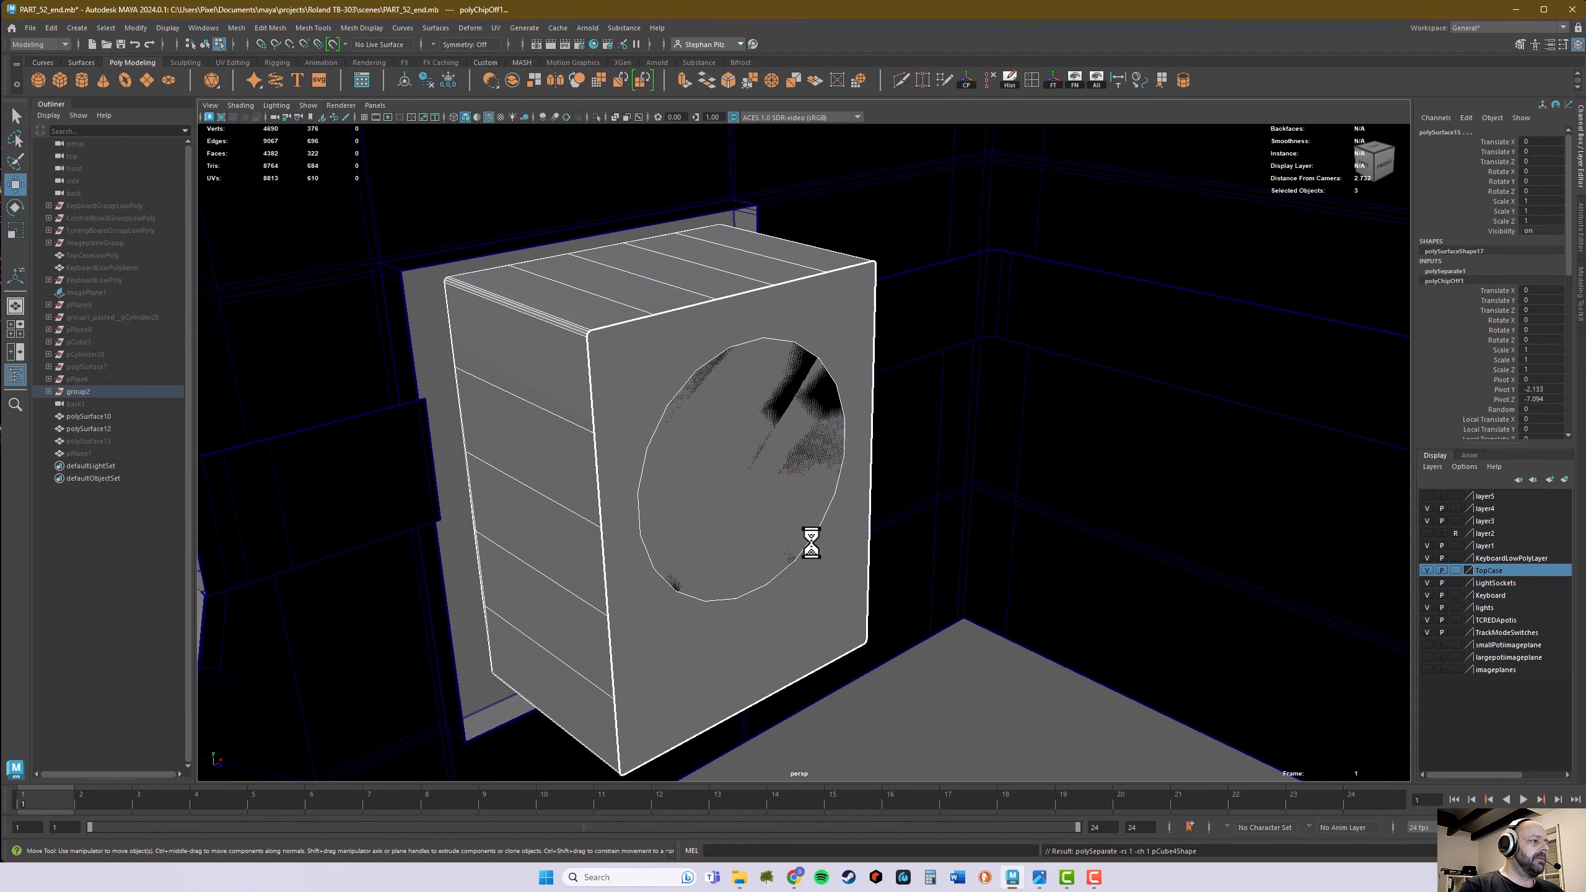
right_drag(665, 369, 637, 367)
click(638, 370)
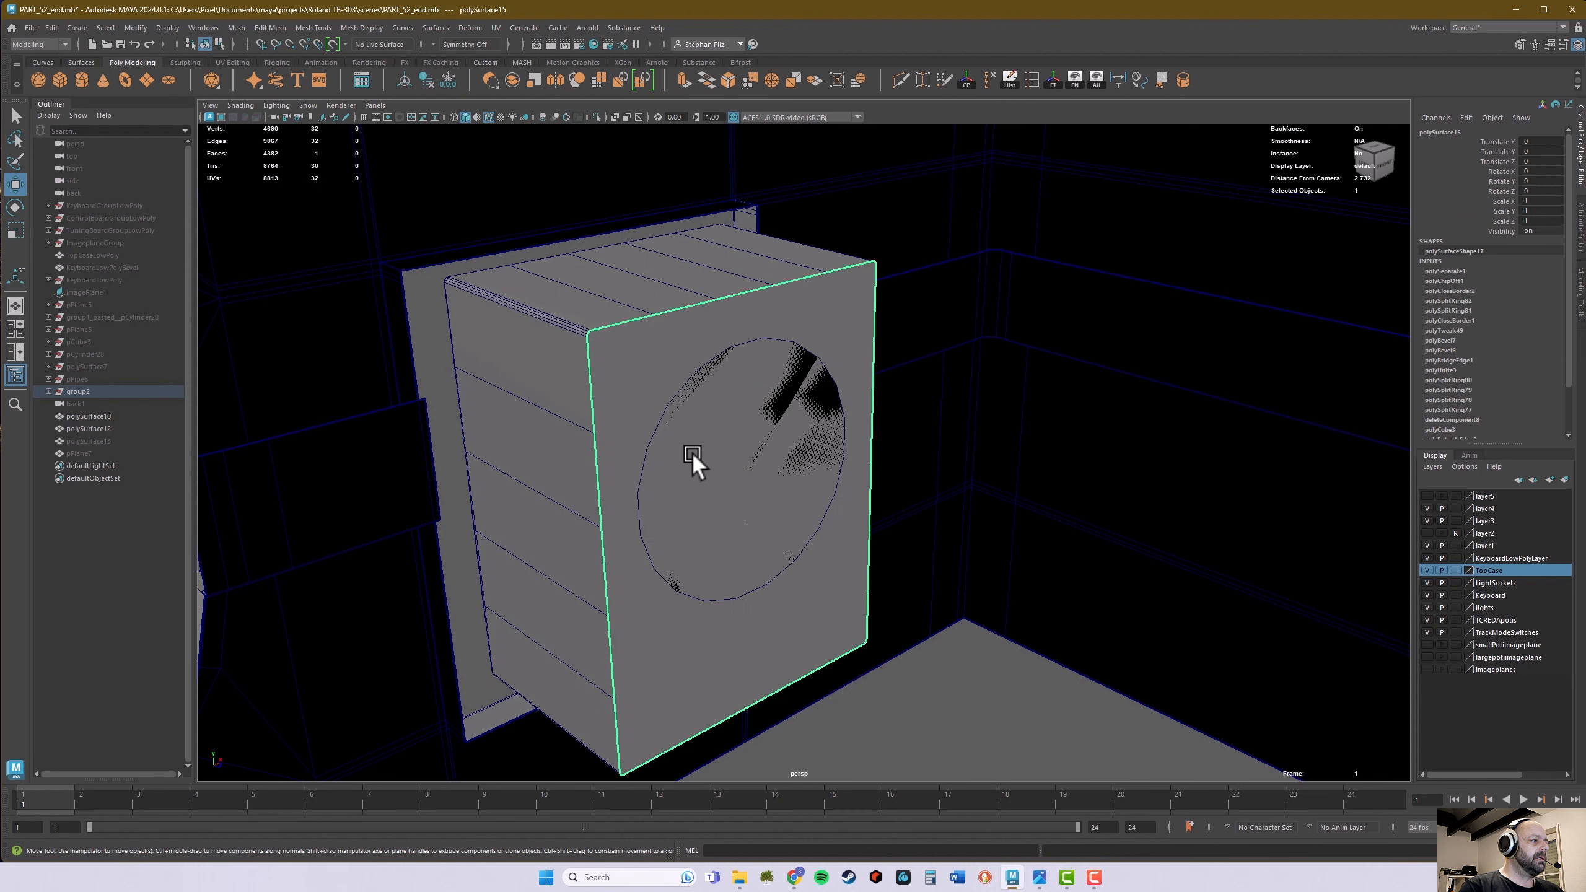
key(e)
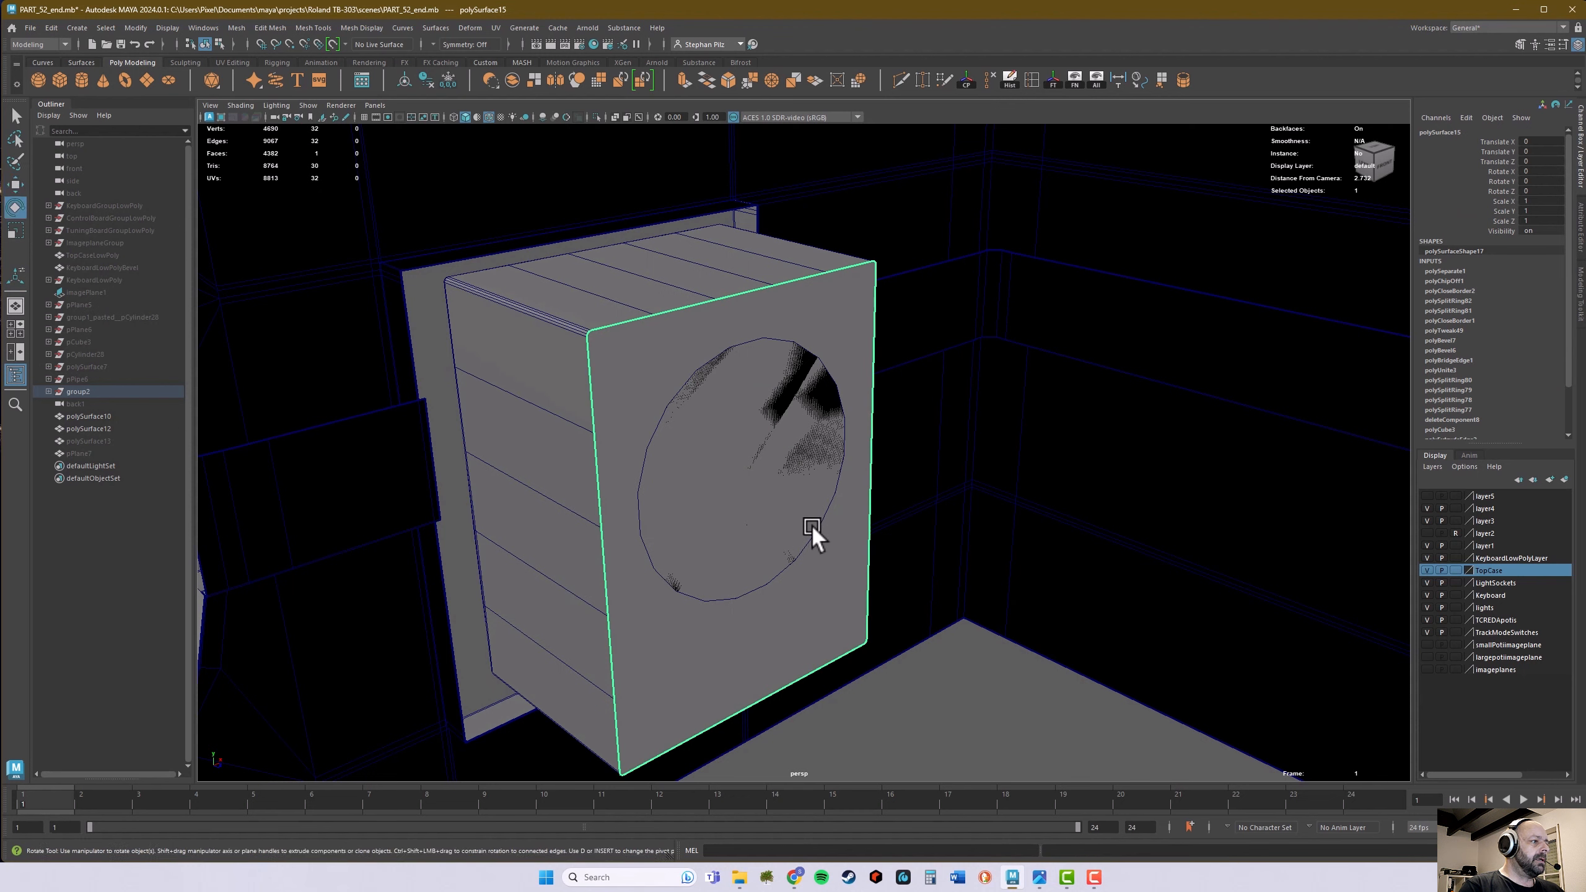
key(w)
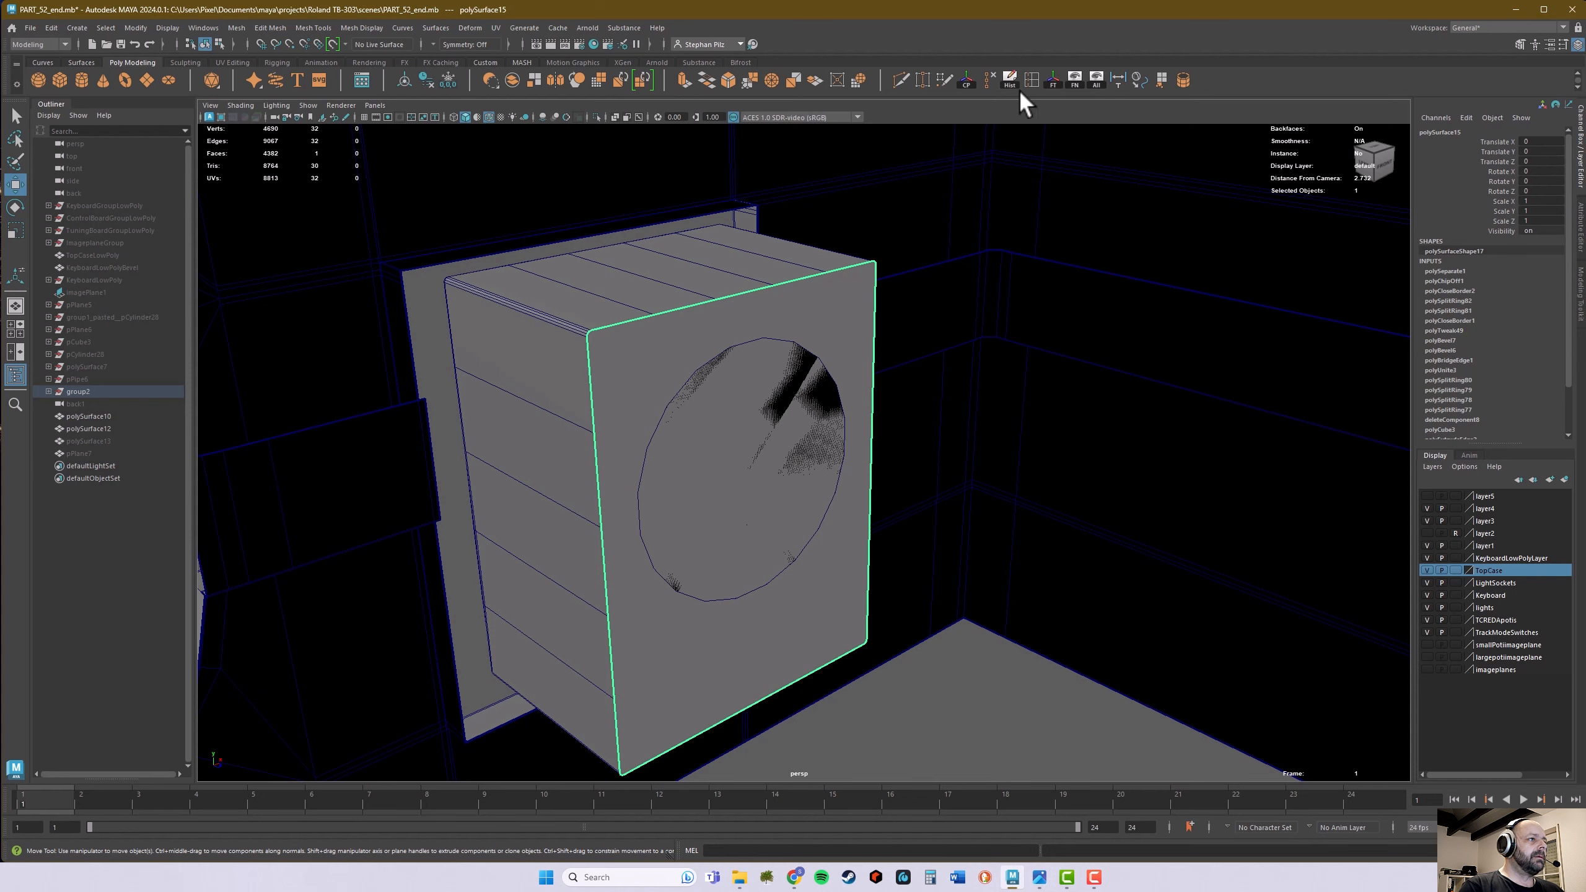
click(964, 78)
drag(823, 552, 948, 618)
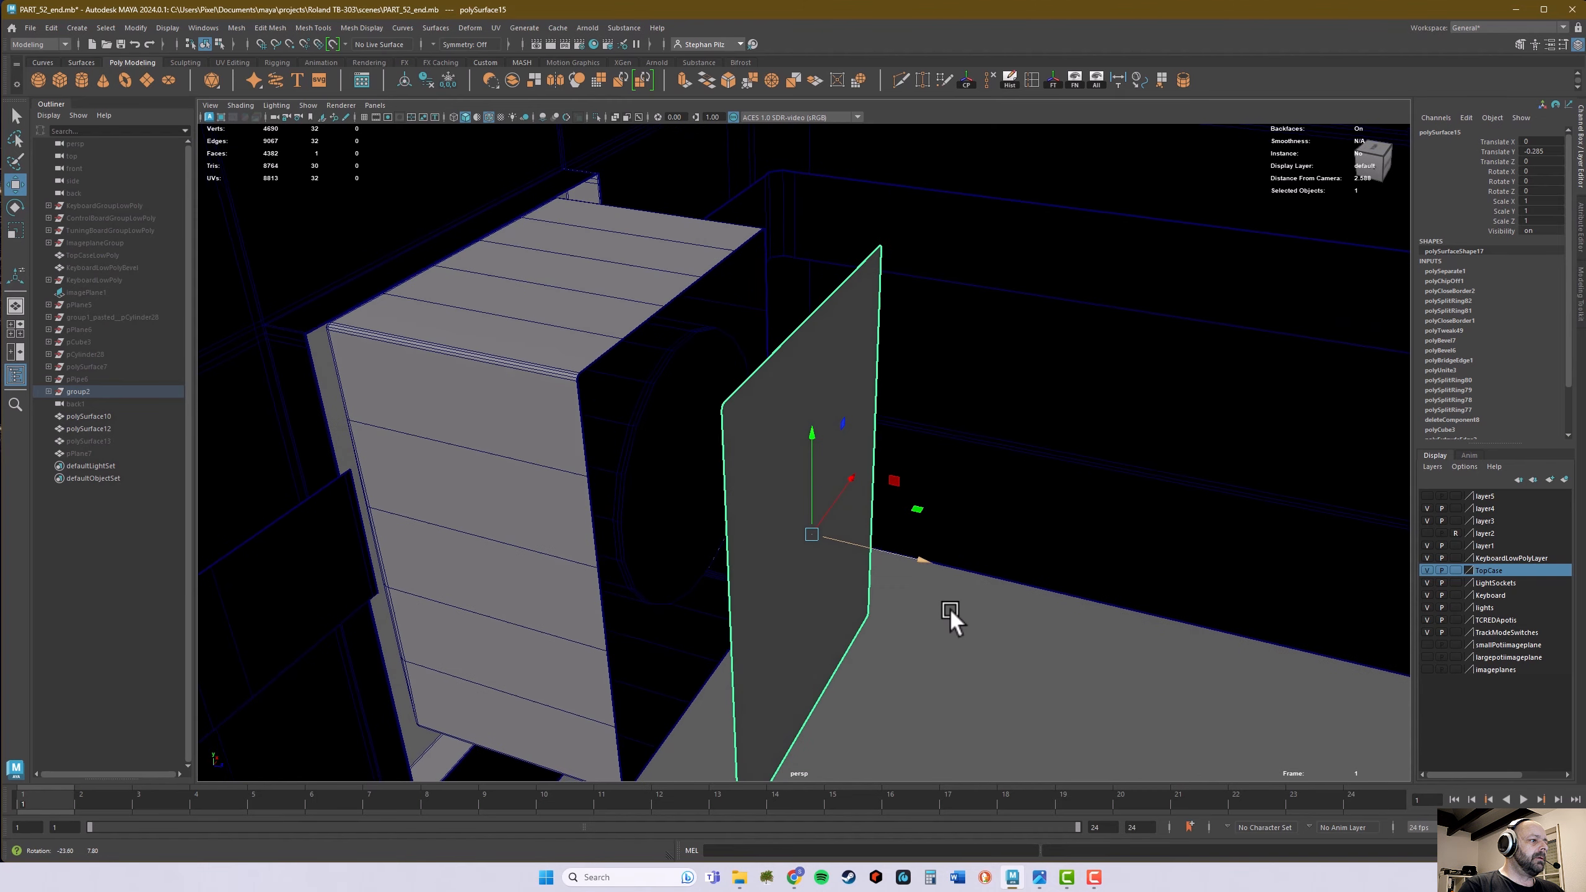
- Flip the detached back plane by setting its Rotate X to 180
click(1542, 172)
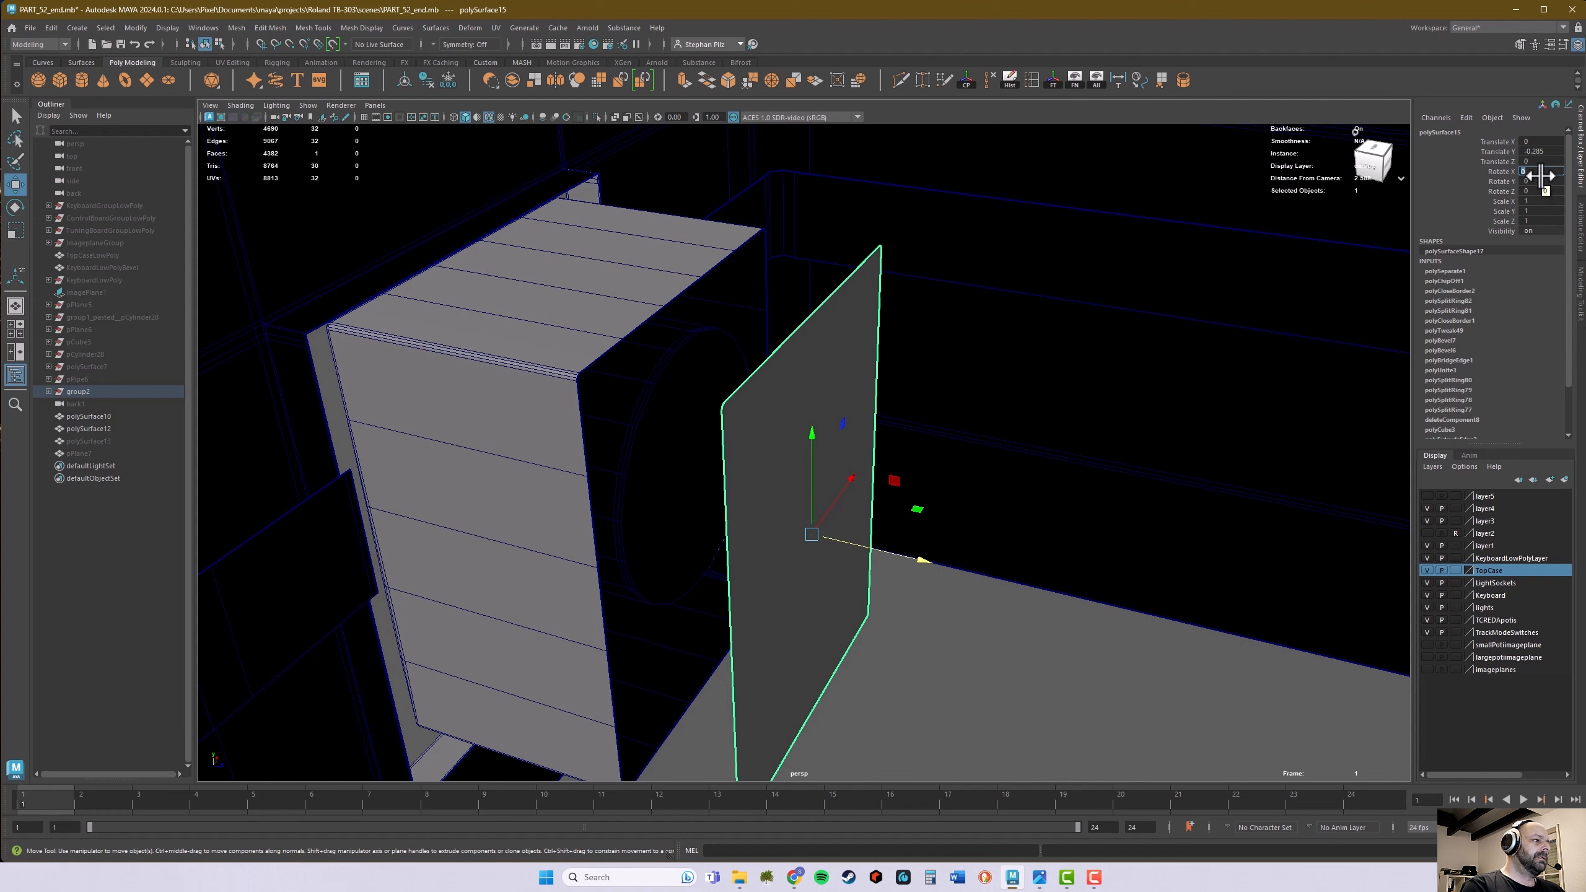
text(180)
key(Return)
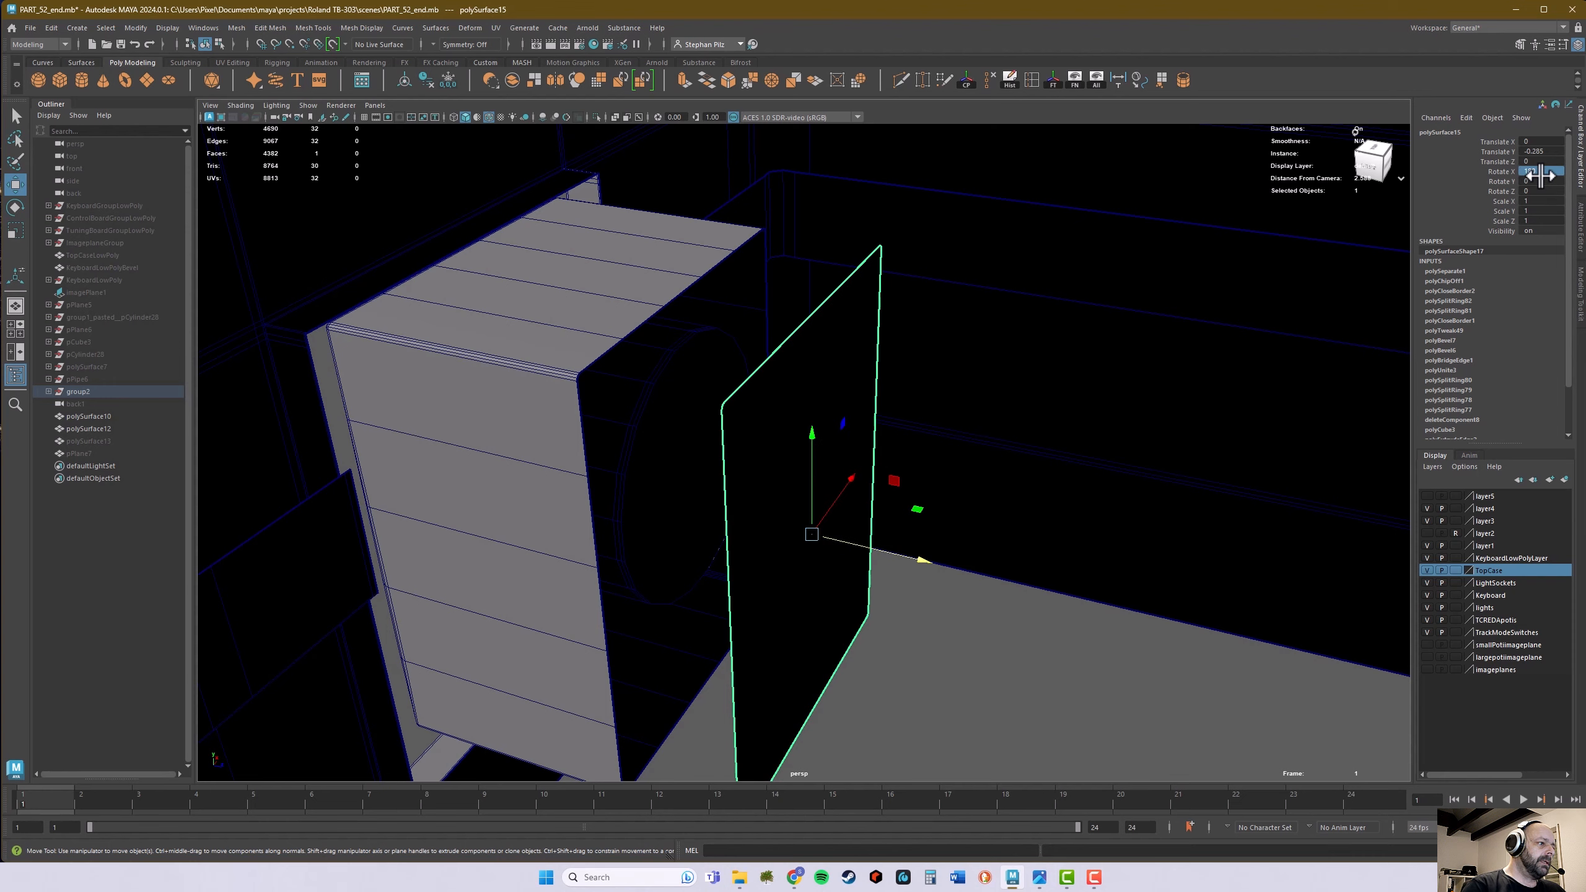
- Select the border edges of the detached back plane and extrude them outward by a Local Translate Y of about 0.029
mouse_move(1057, 343)
alt+mouse_down()
mouse_move(1145, 349)
mouse_move(1136, 432)
mouse_move(981, 498)
alt+mouse_up()
key(f)
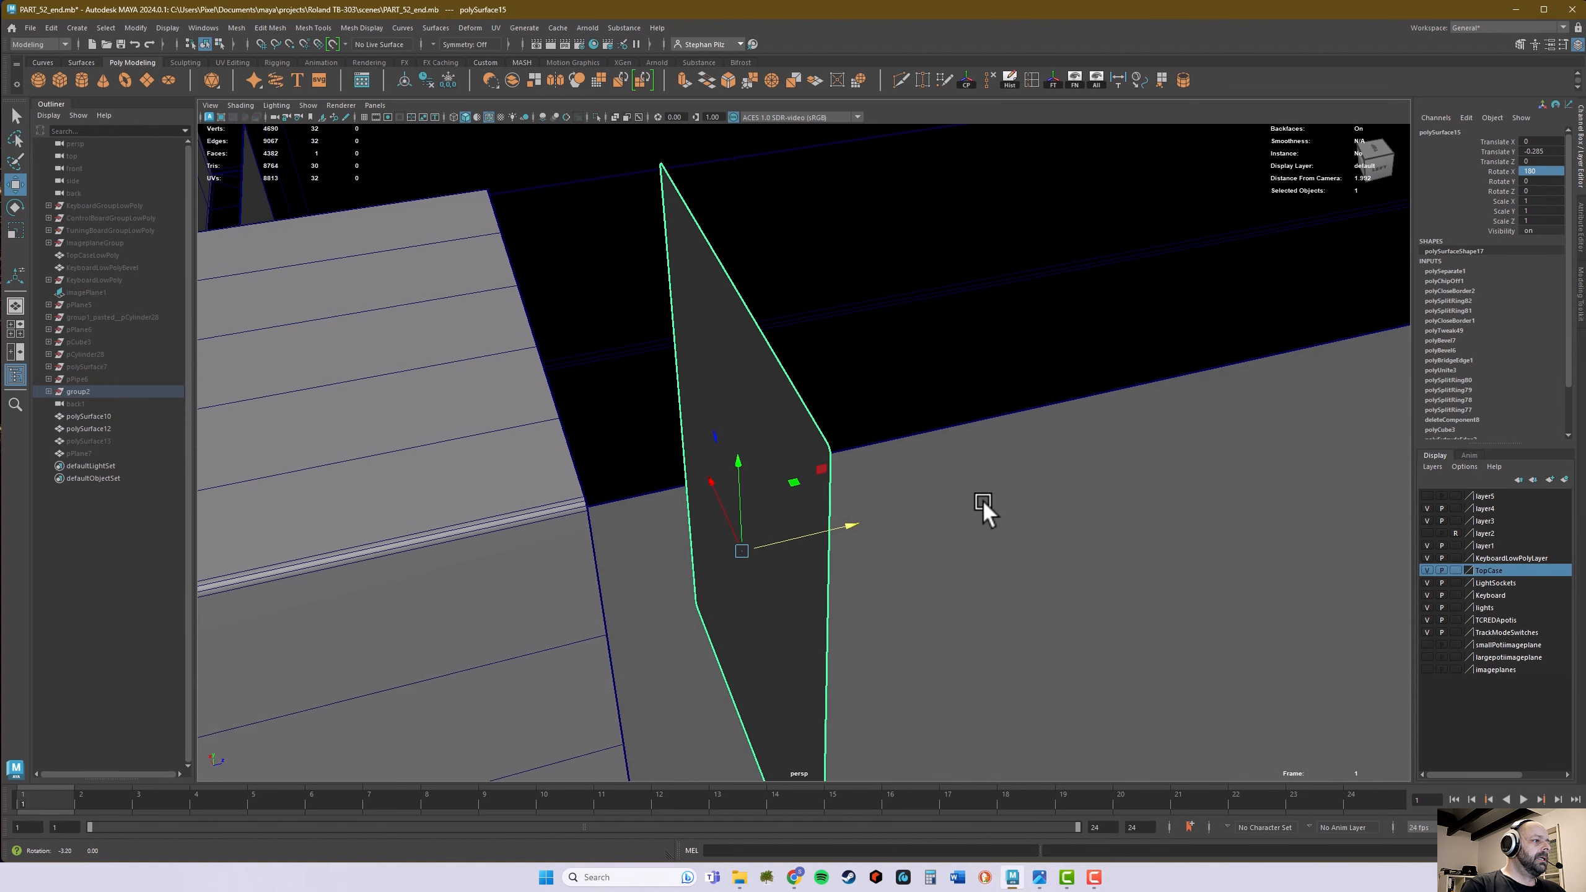
right_drag(797, 395, 797, 350)
double_click(797, 395)
alt+drag(924, 488, 782, 555)
key(ctrl+e)
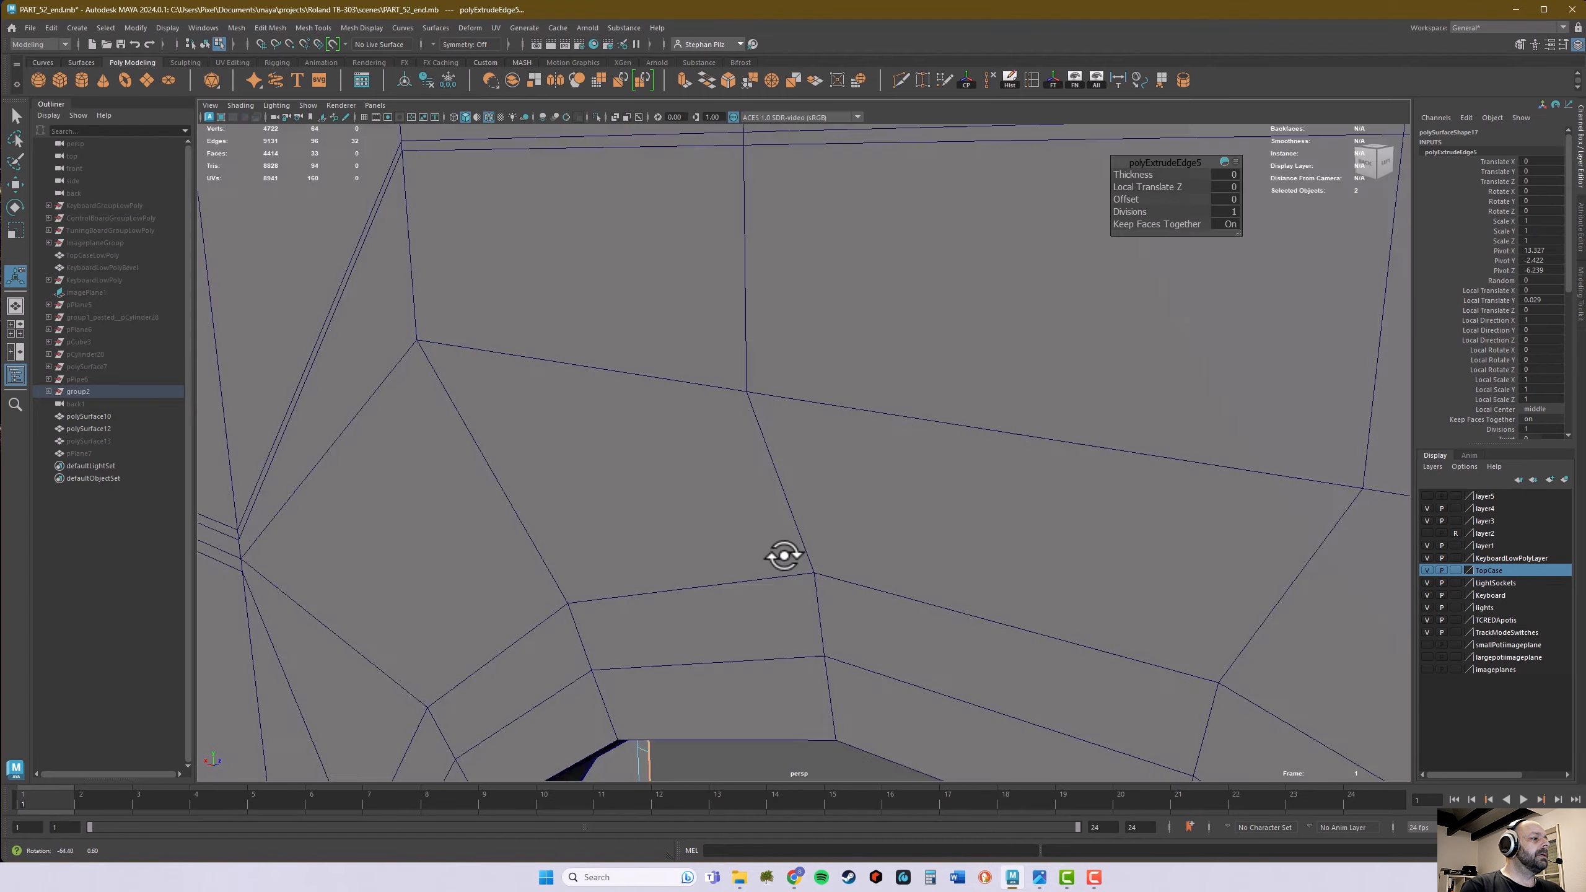
- In the back view, widen the extruded border around the power socket to a Local Translate Y of about 0.04
alt+right_drag(782, 556, 553, 531)
alt+middle_drag(553, 531, 631, 455)
key(space)
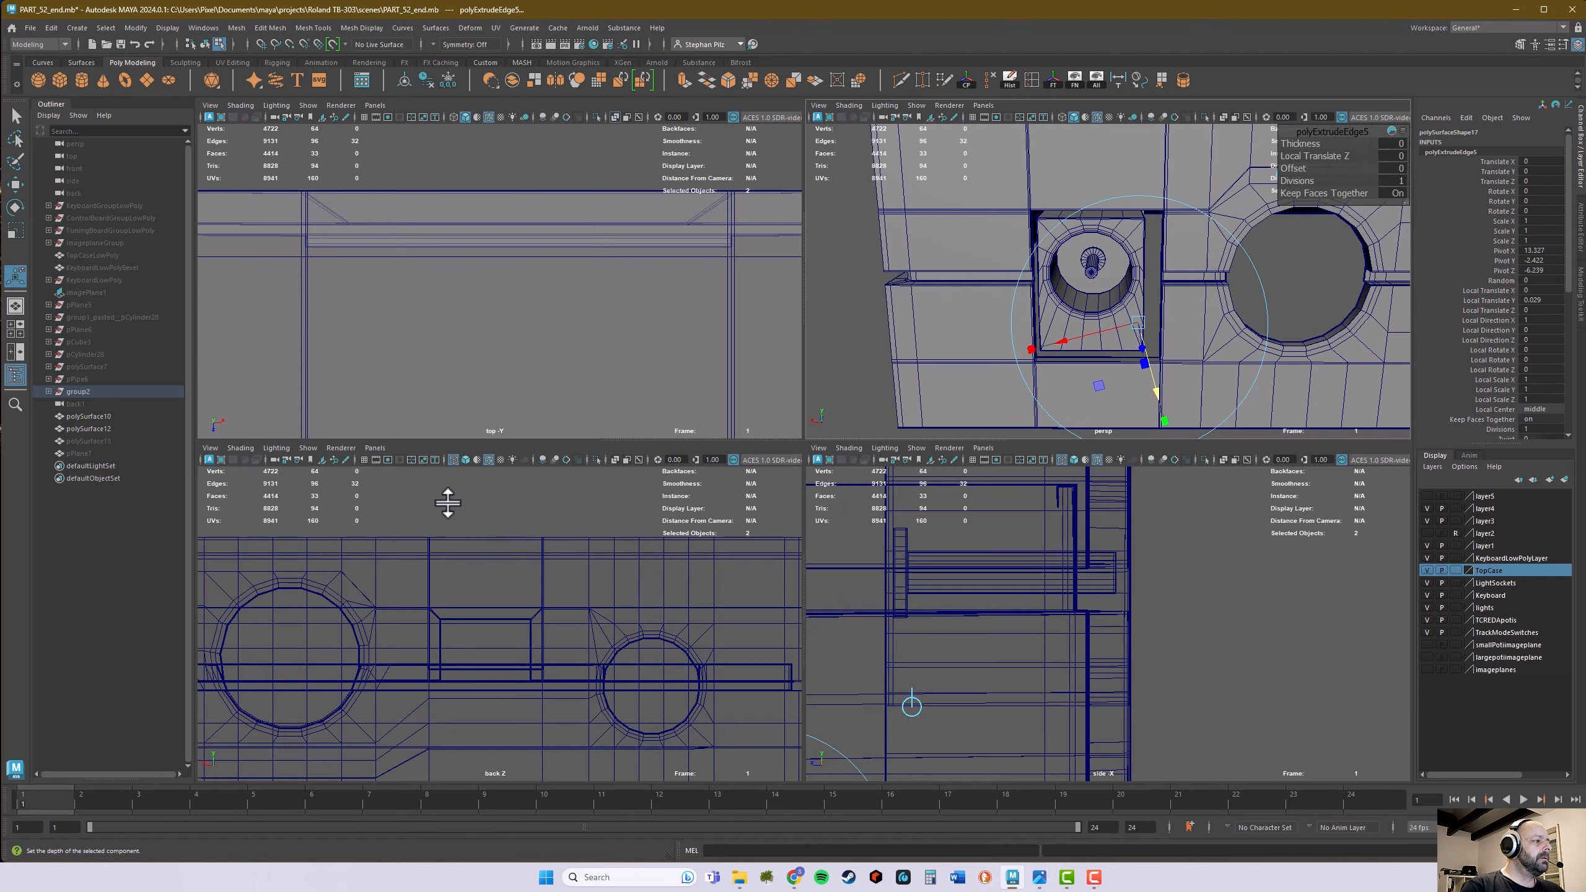
key(f)
key(space)
alt+middle_drag(737, 597, 563, 450)
mouse_move(637, 485)
alt+right_down()
mouse_move(555, 486)
mouse_move(620, 484)
alt+right_up()
alt+middle_drag(620, 484, 651, 524)
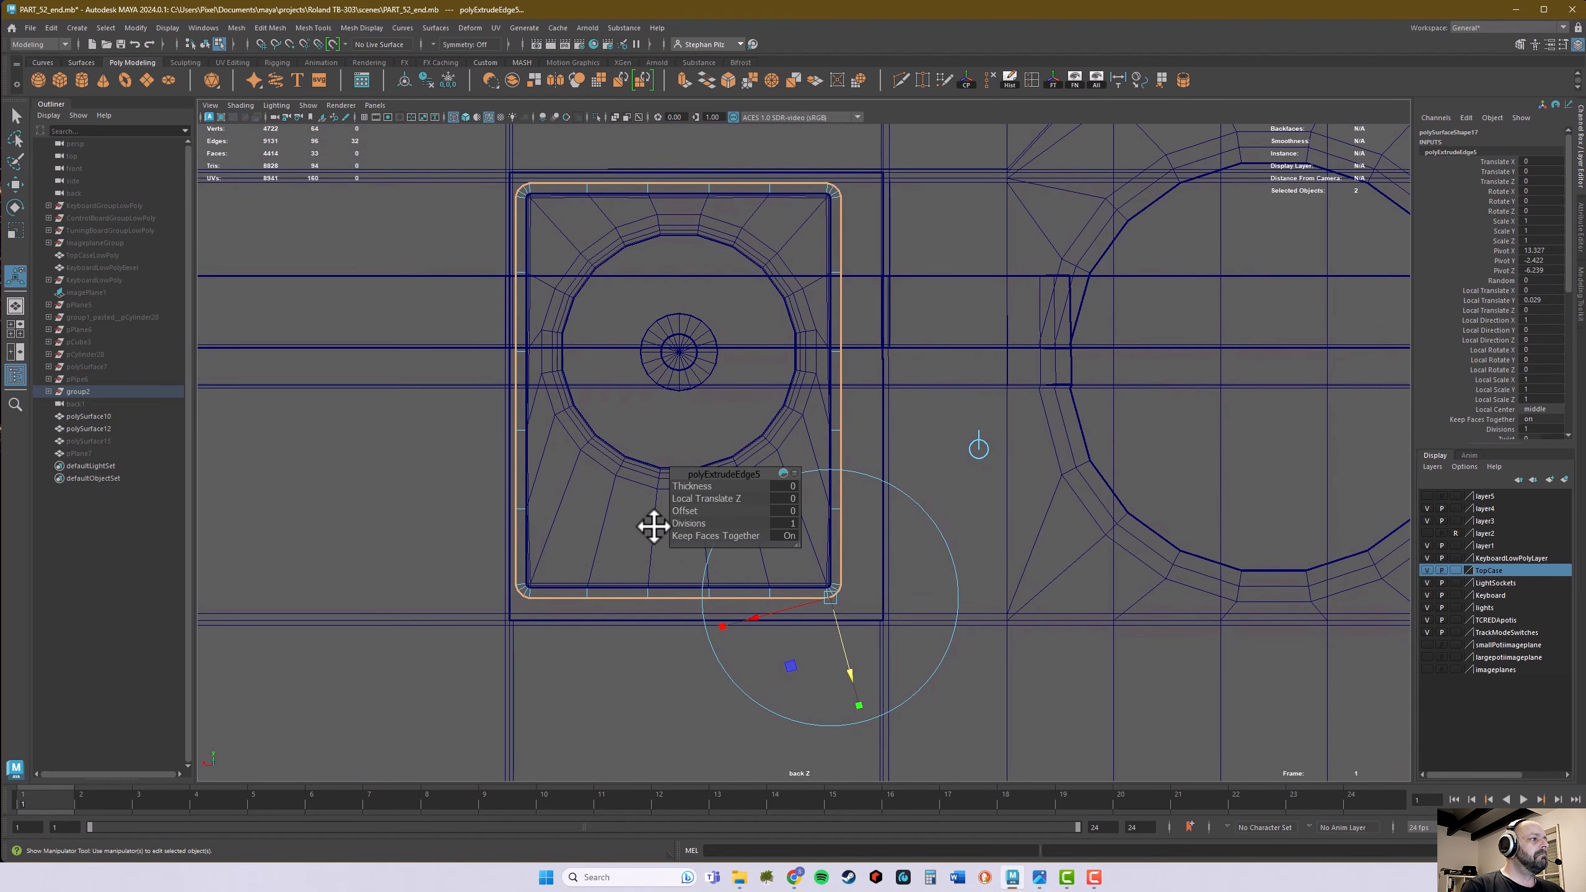
mouse_move(847, 667)
mouse_down()
mouse_move(877, 711)
mouse_move(861, 661)
mouse_up()
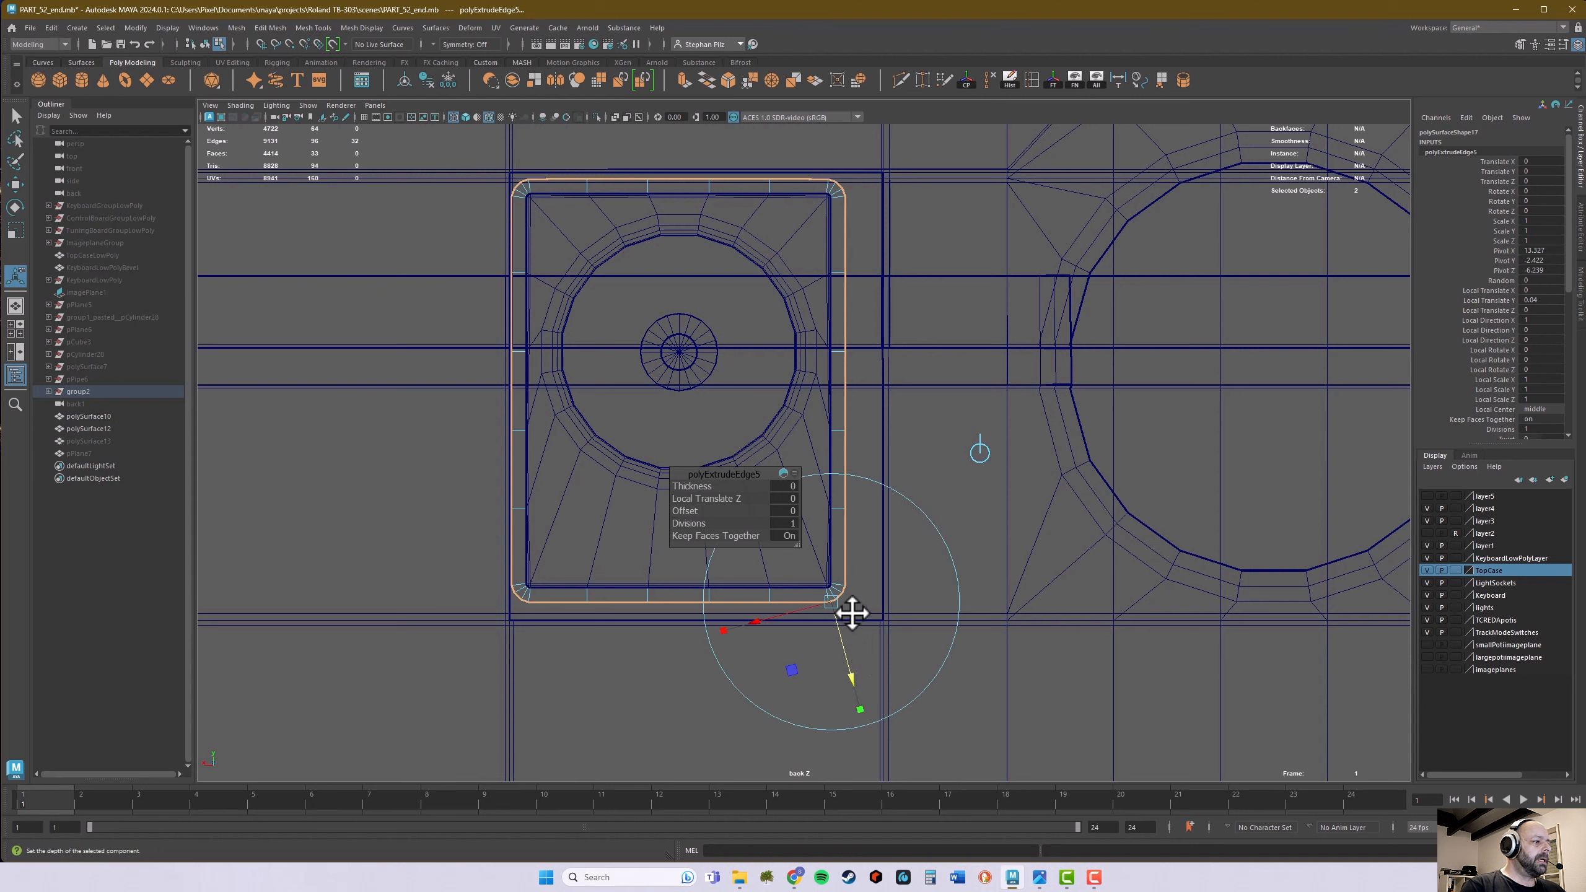